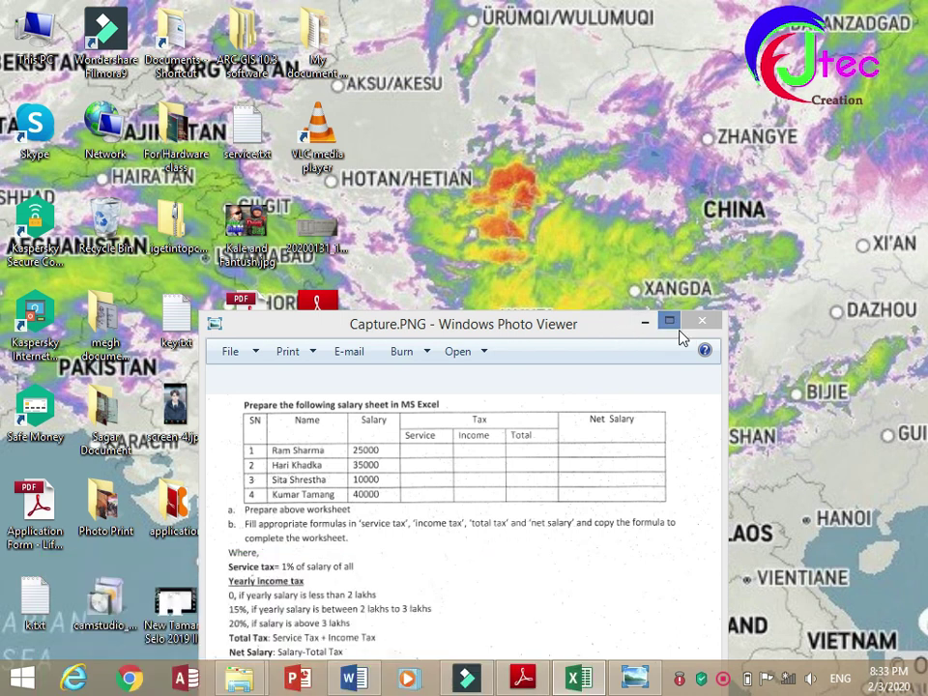
Step: Read the salary sheet assignment in Capture.PNG full screen, and place its reduced window beside the data in the Excel worksheet
click(668, 325)
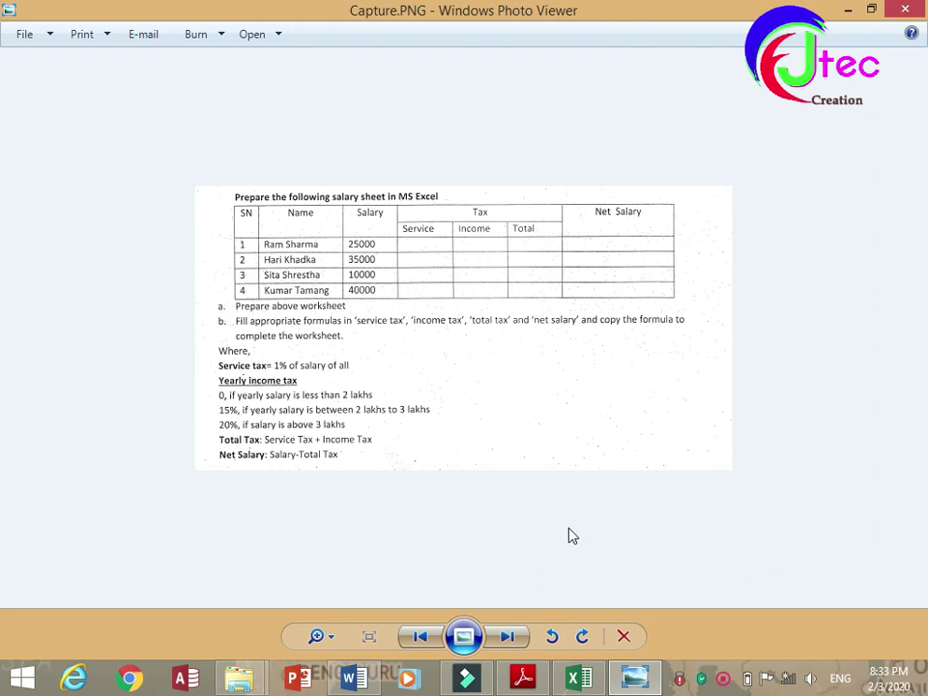
click(571, 682)
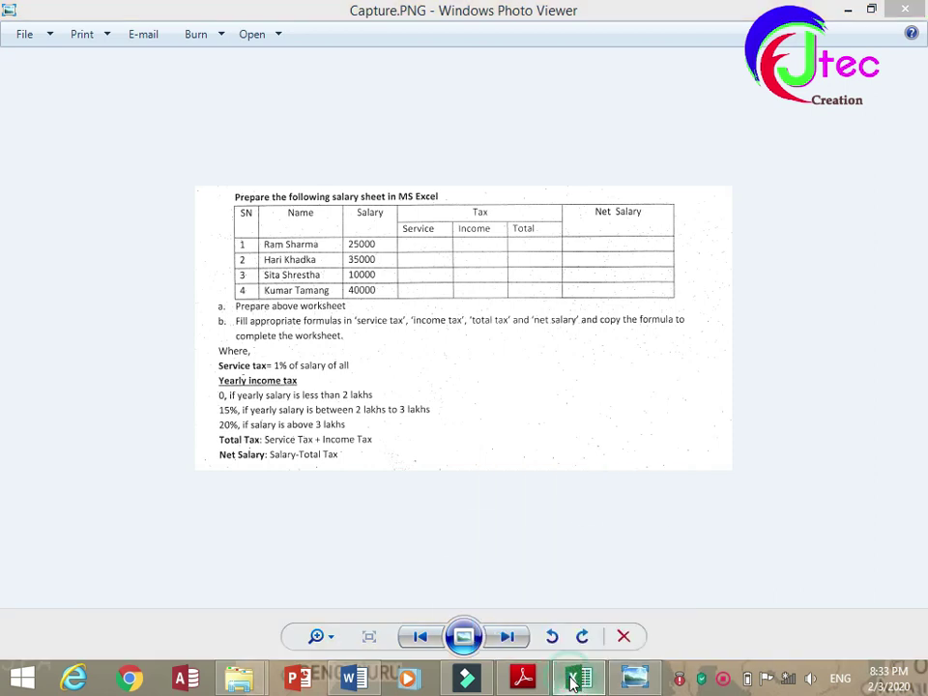
click(633, 680)
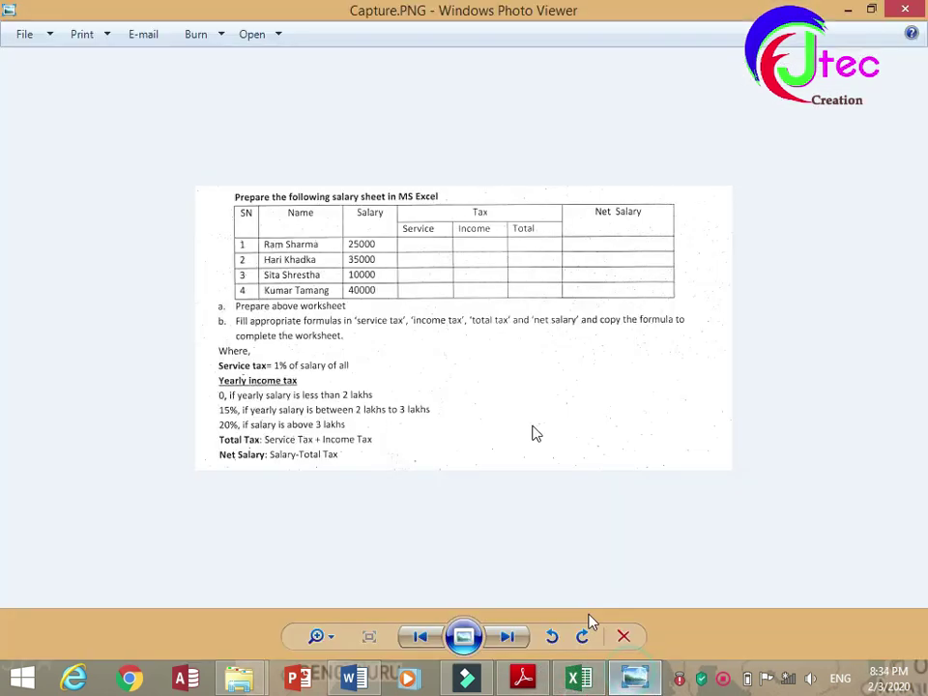
click(871, 10)
drag(483, 335, 703, 148)
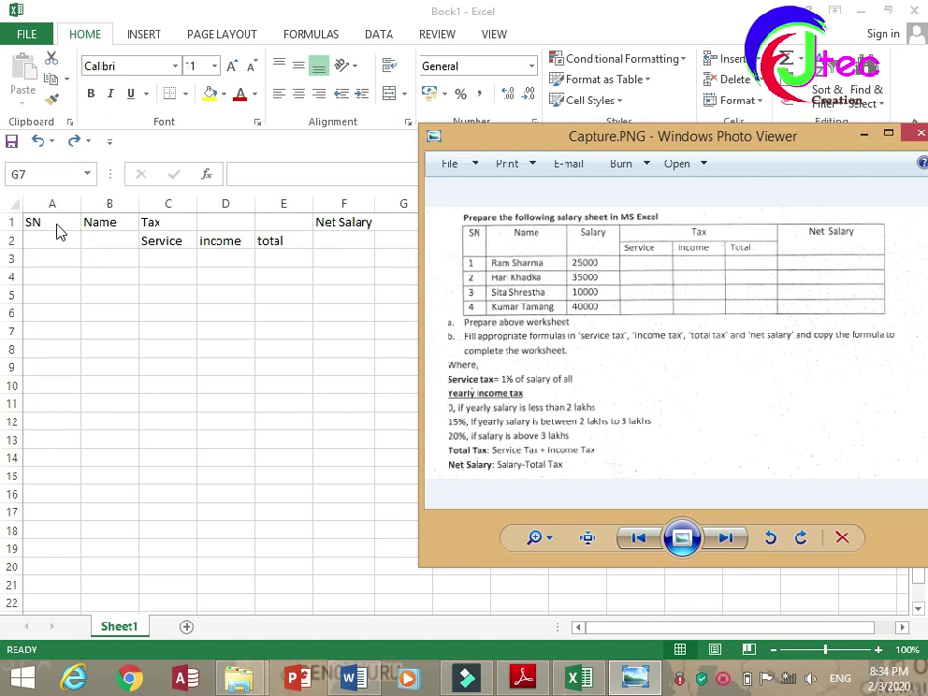
Step: Merge and centre the SN heading over A1:A2 and the Name heading over B1:B2, with both top-aligned
click(56, 225)
click(56, 224)
drag(56, 224, 56, 240)
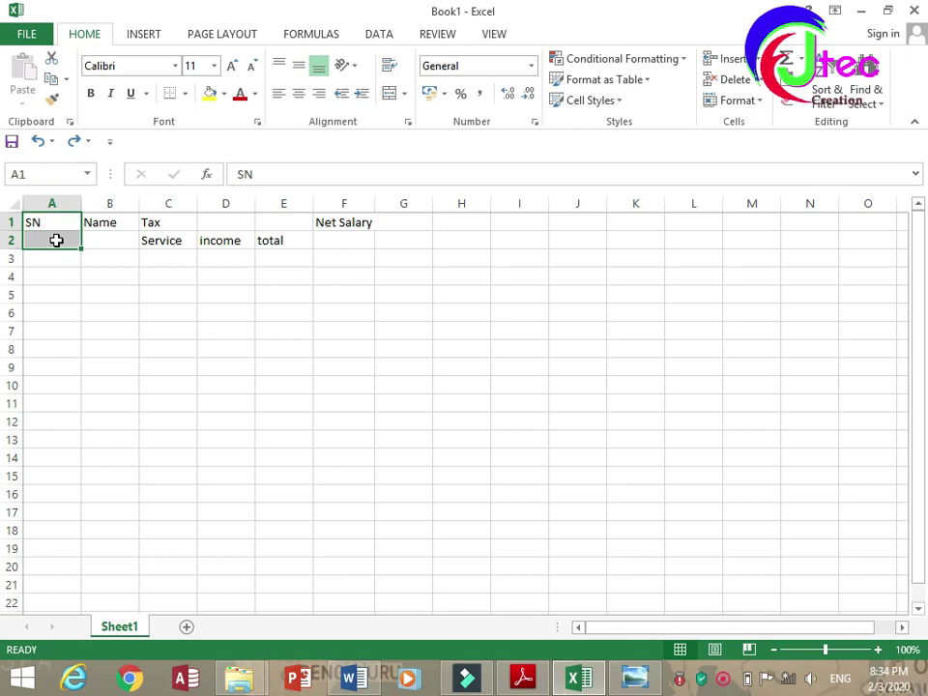
click(390, 98)
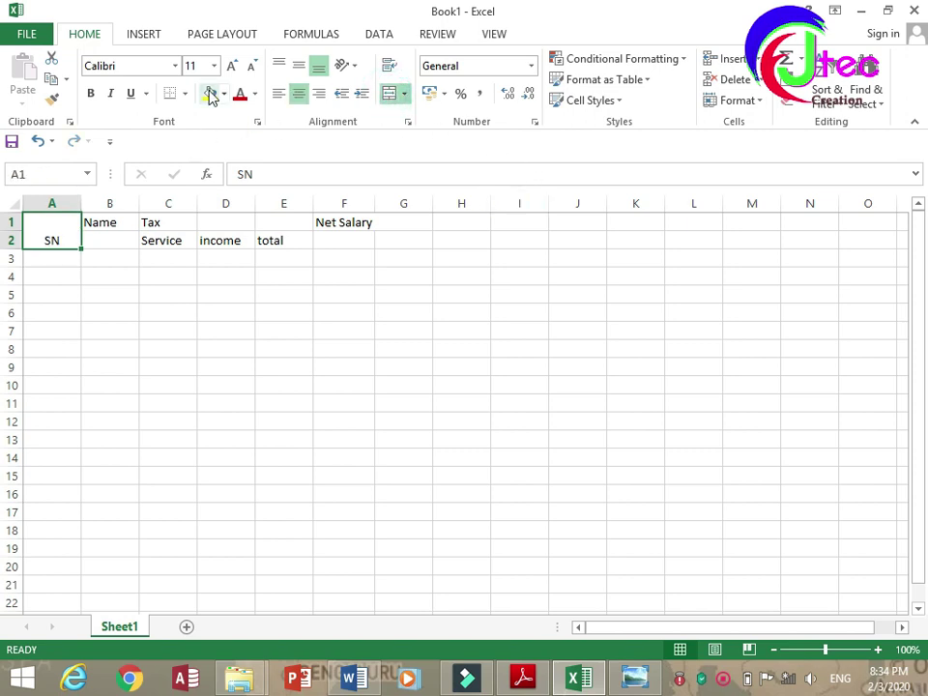
click(278, 65)
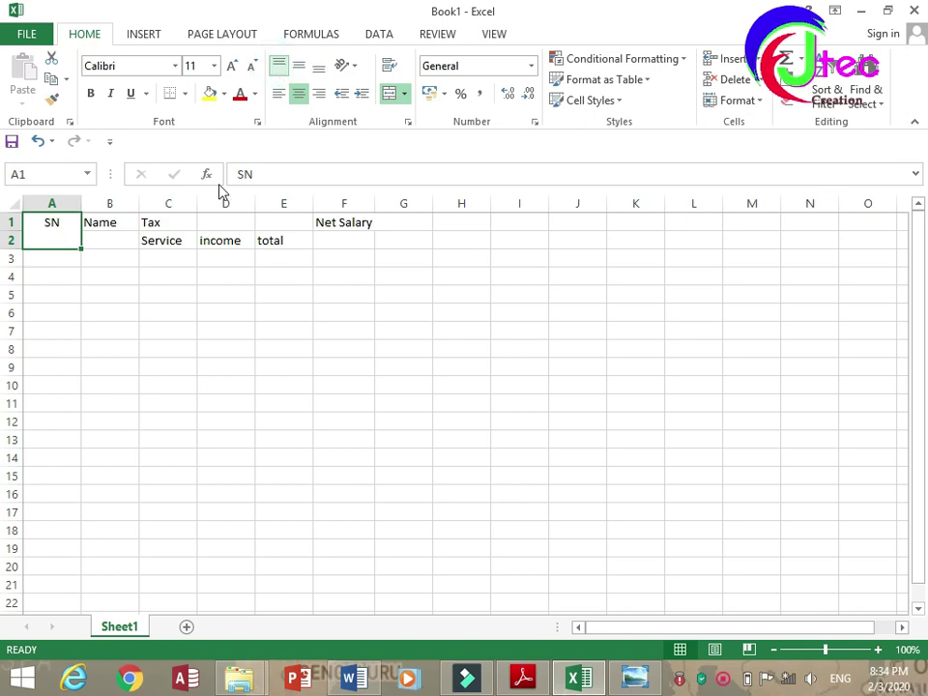
drag(130, 225, 129, 238)
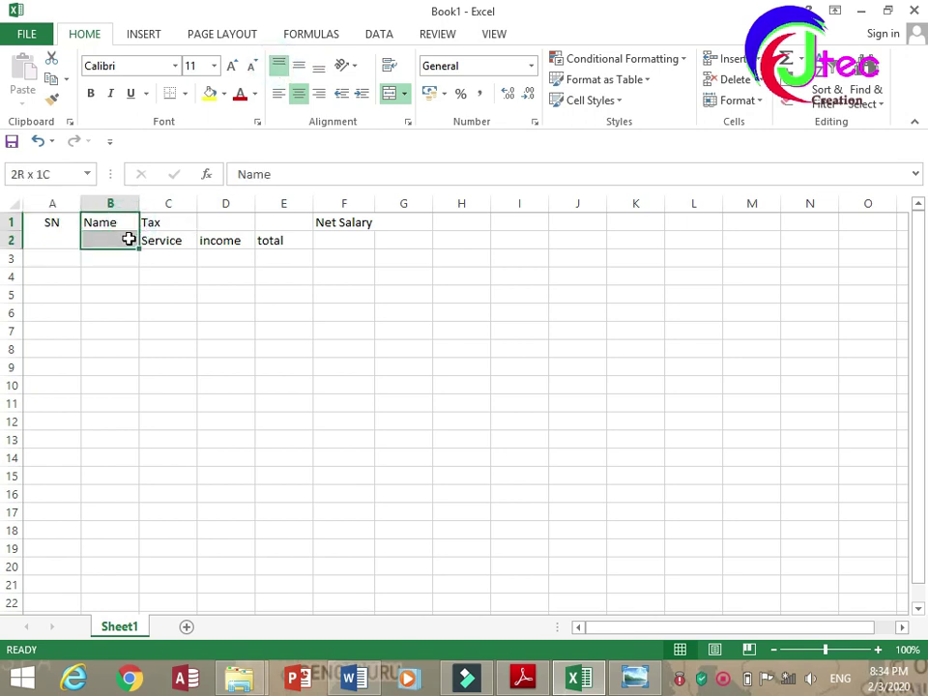
click(390, 94)
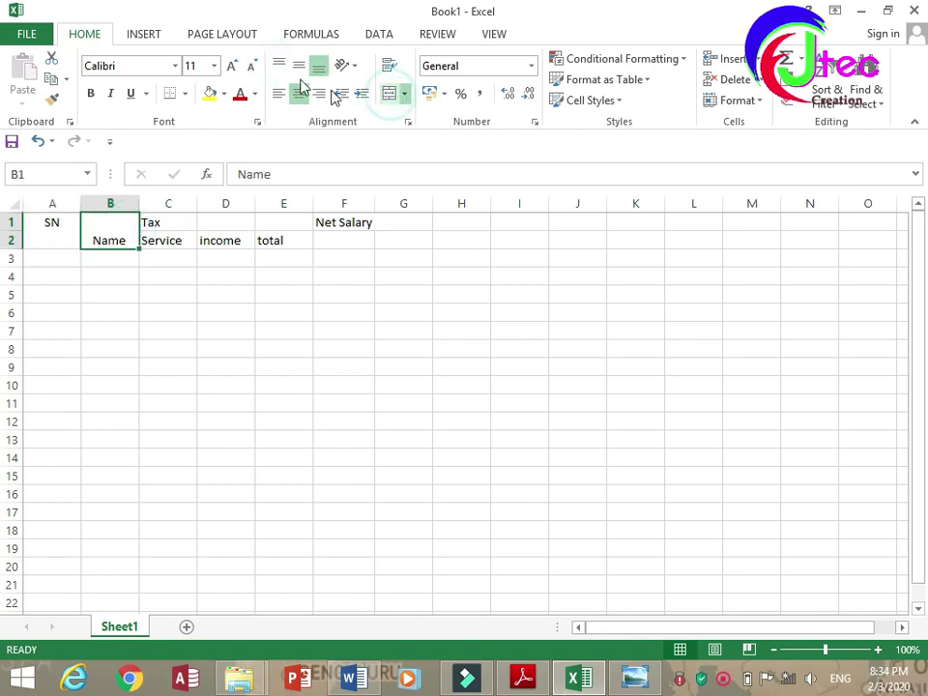
click(277, 69)
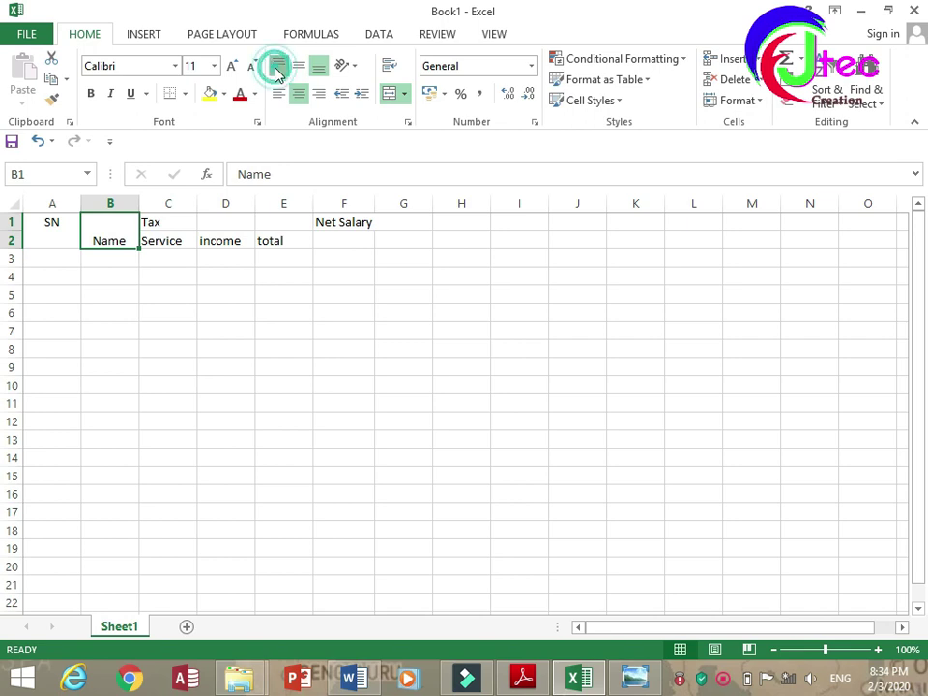
Step: Merge and centre the Tax heading across C1:E1 and the Net Salary heading over F1:F2, top-aligning Net Salary
click(184, 223)
drag(184, 223, 289, 220)
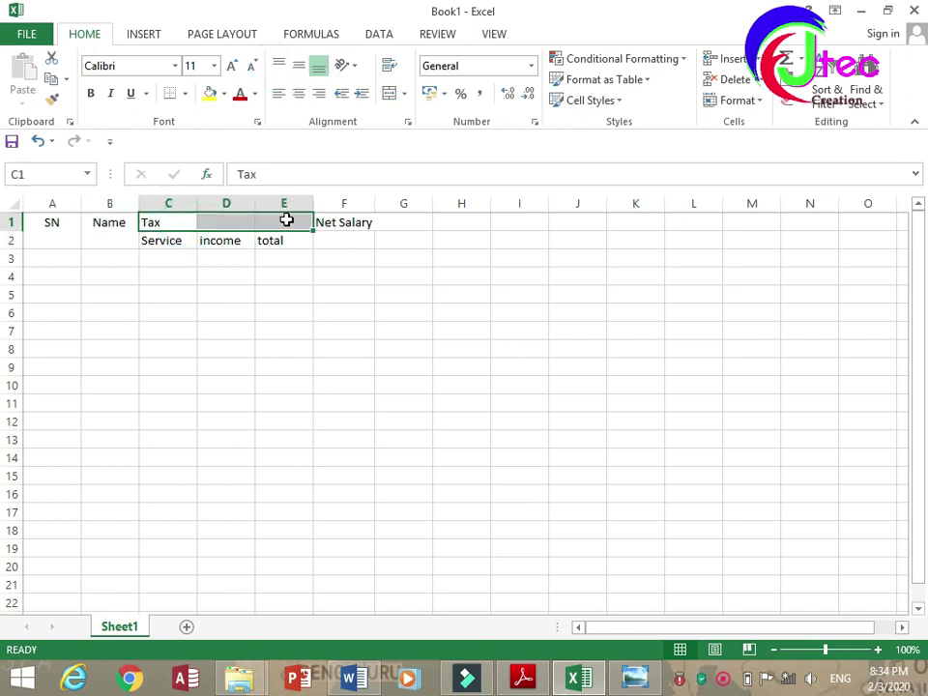
click(392, 95)
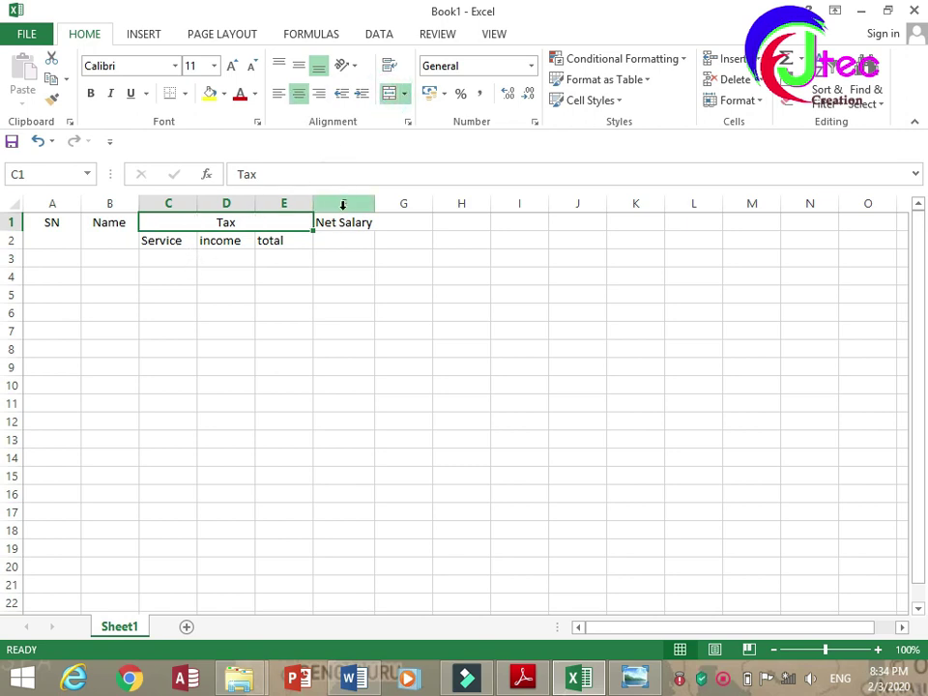
drag(343, 225, 344, 237)
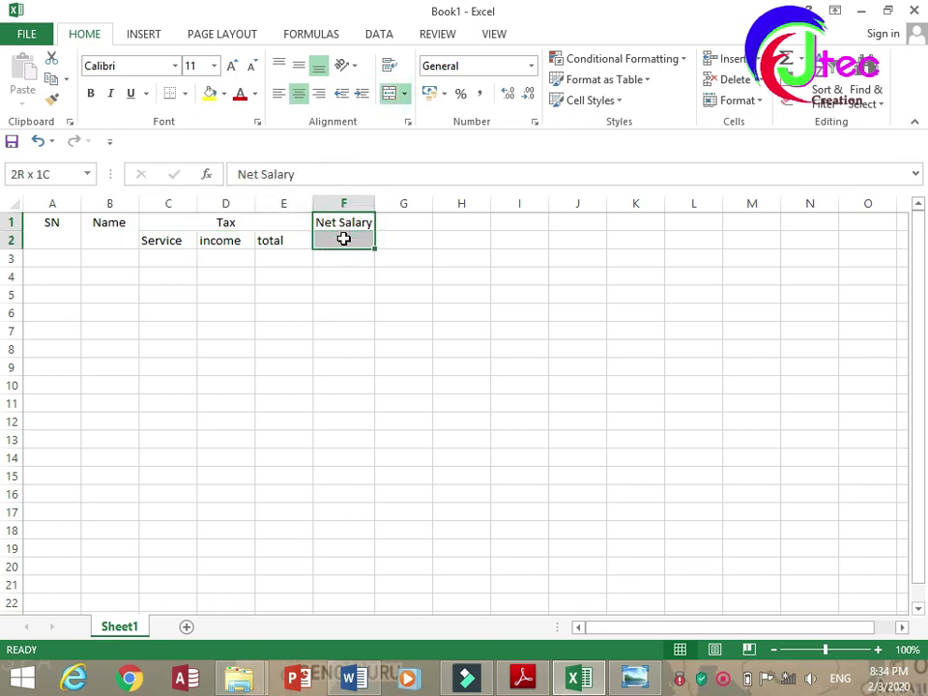
click(391, 95)
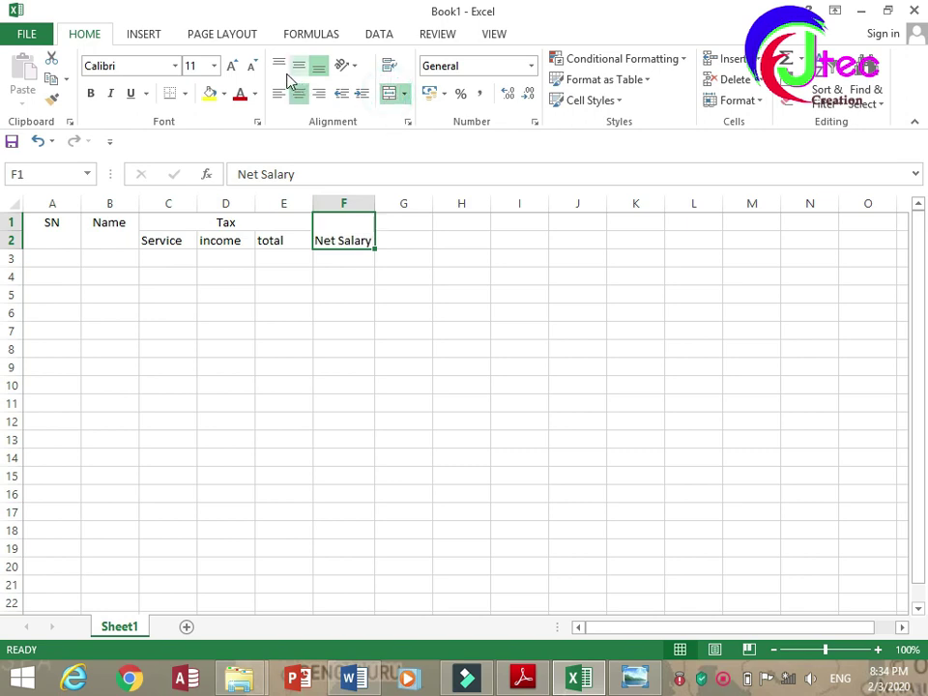
click(279, 66)
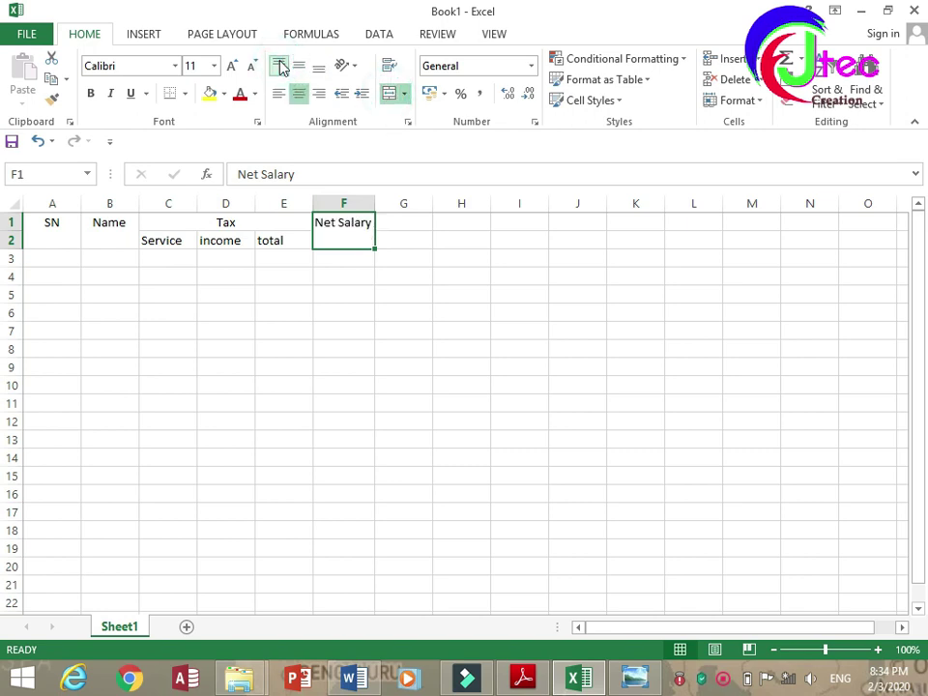
Step: Select A3 and bring the Capture.PNG assignment image in front of the worksheet to read the employee rows
click(75, 257)
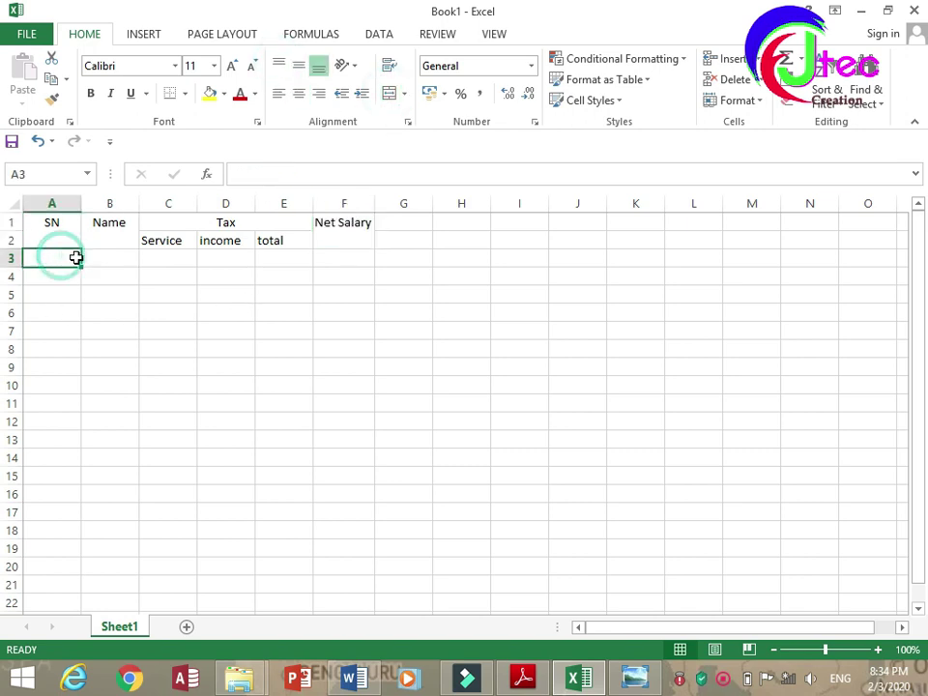
click(634, 676)
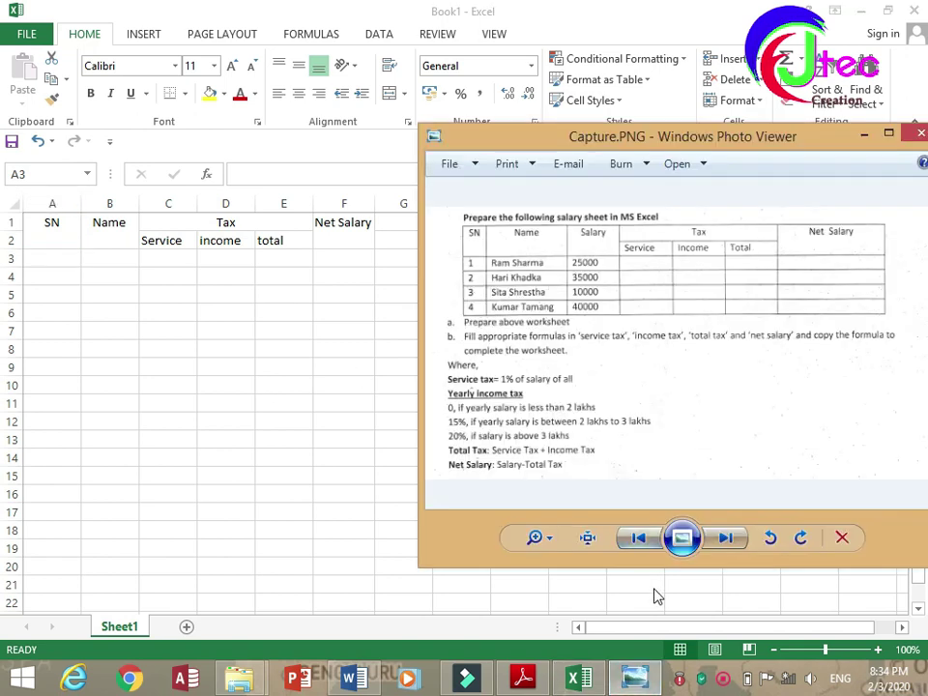
click(723, 681)
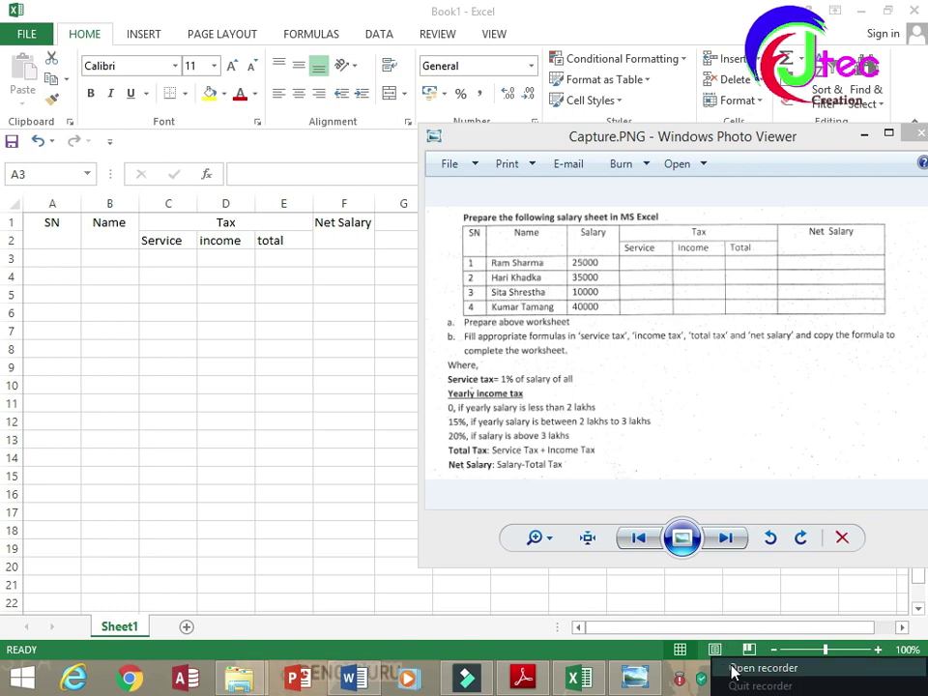
click(735, 667)
click(688, 643)
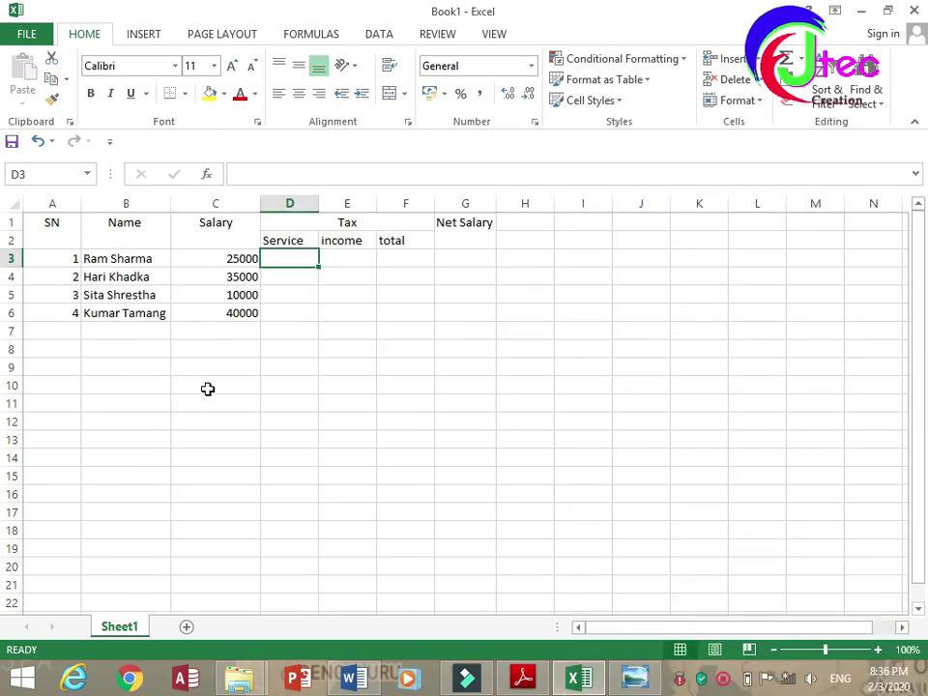
Step: Apply all borders to the salary table in A1:G6
drag(64, 235, 445, 314)
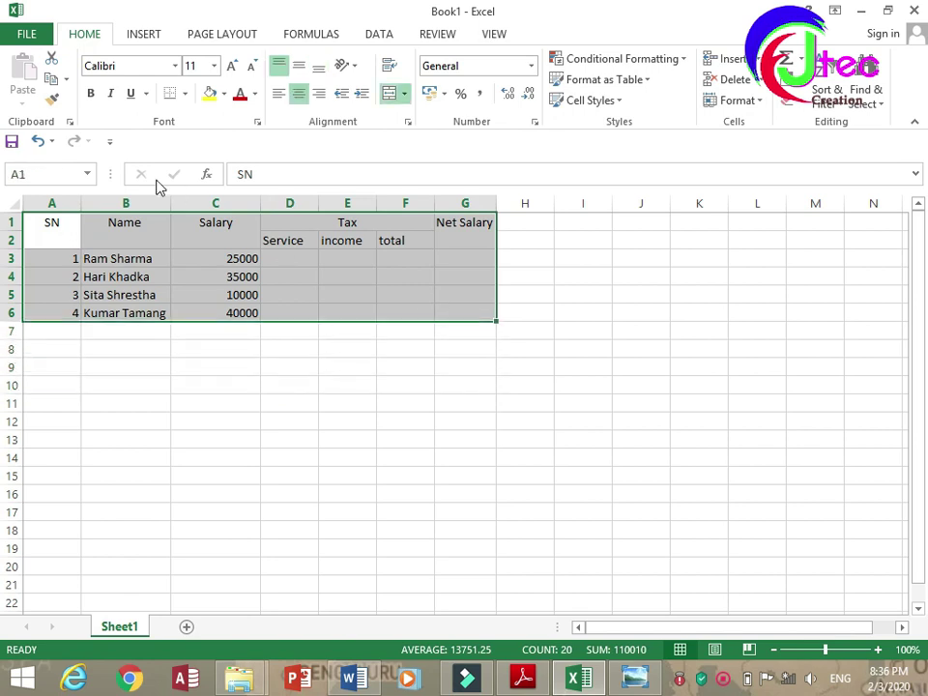
click(186, 94)
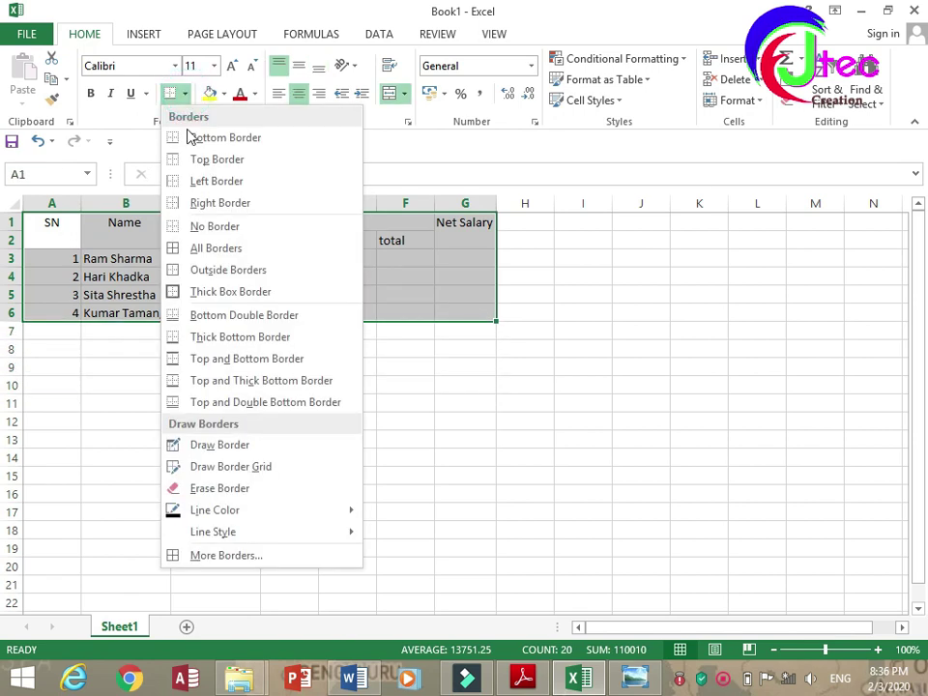
click(216, 248)
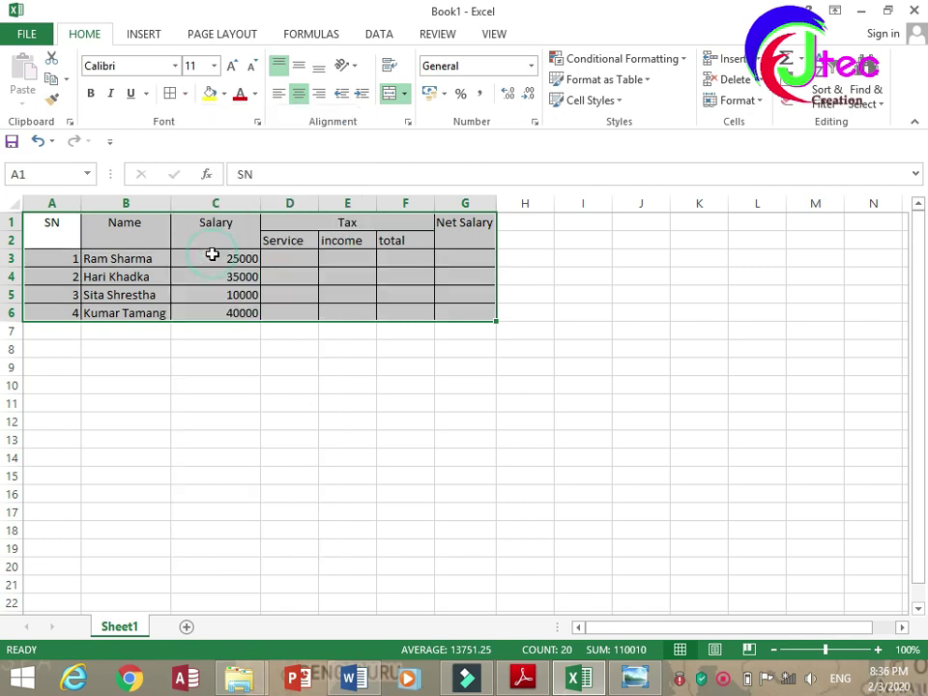
Step: Check the service tax rule in the assignment image, enter =C3*1% in D3 and copy the formula down to D6
click(296, 259)
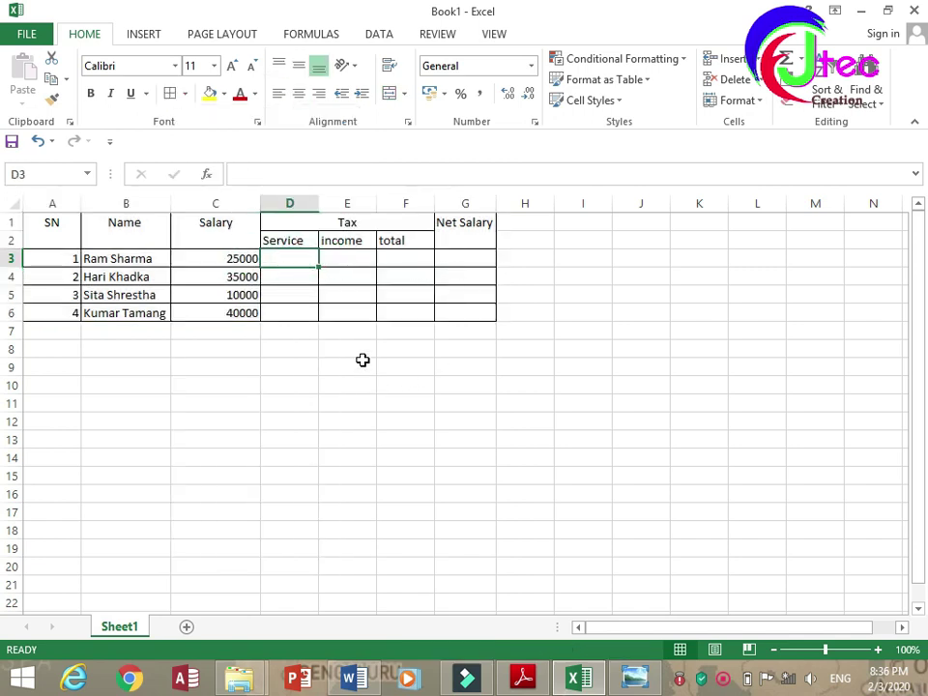
click(634, 677)
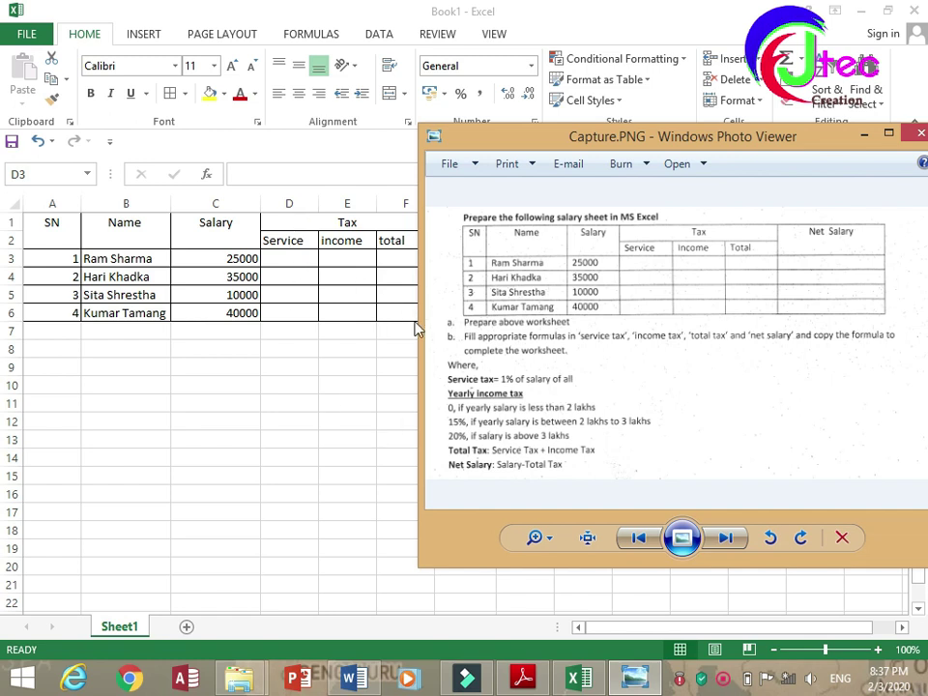
click(288, 261)
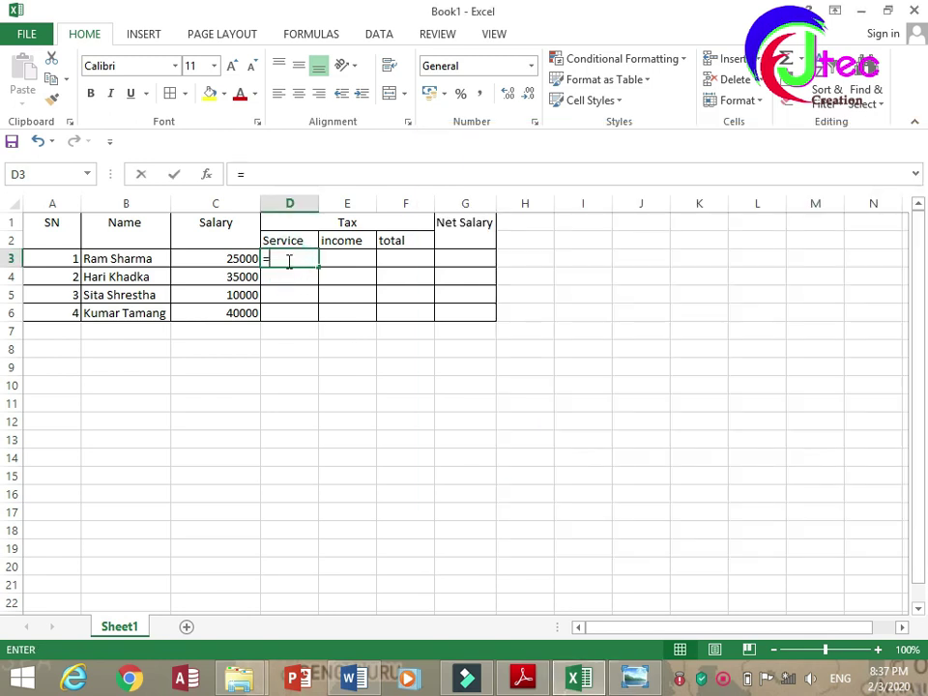
text(=)
click(241, 259)
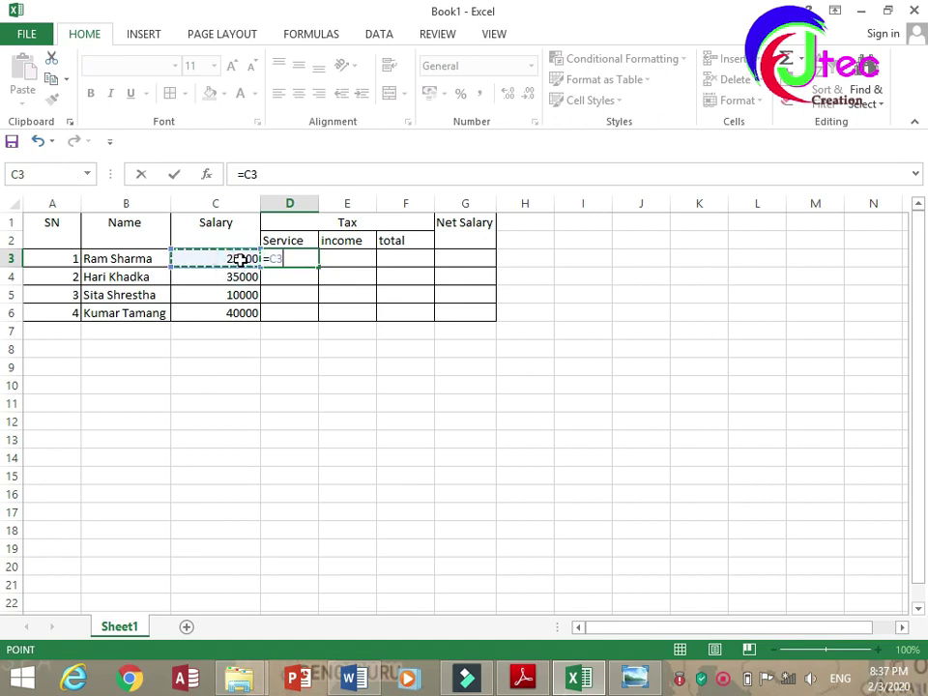
text(*)
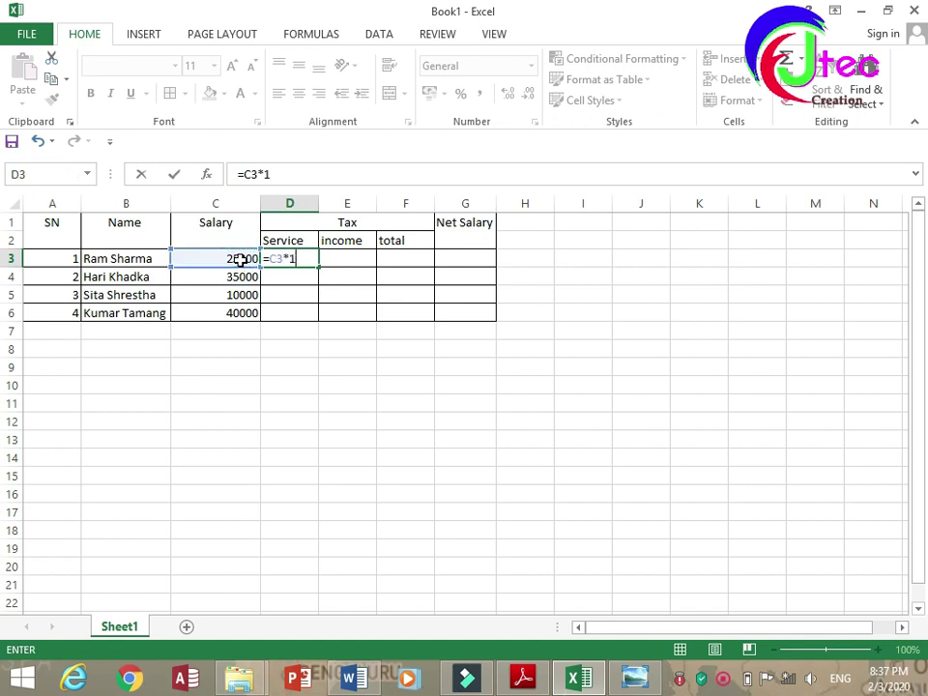
text(1%)
key(Return)
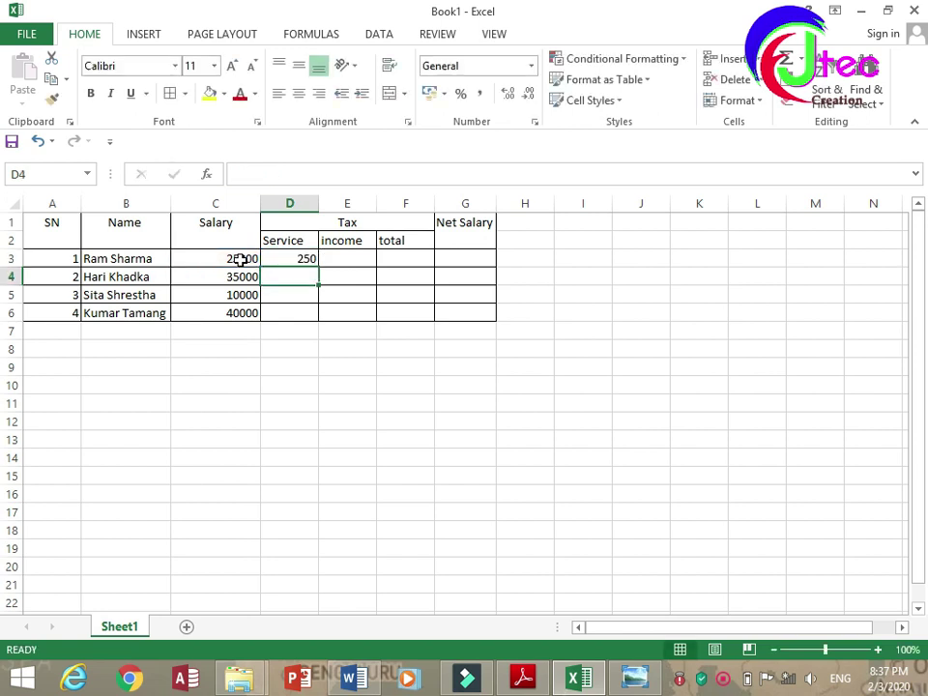
drag(302, 259, 294, 323)
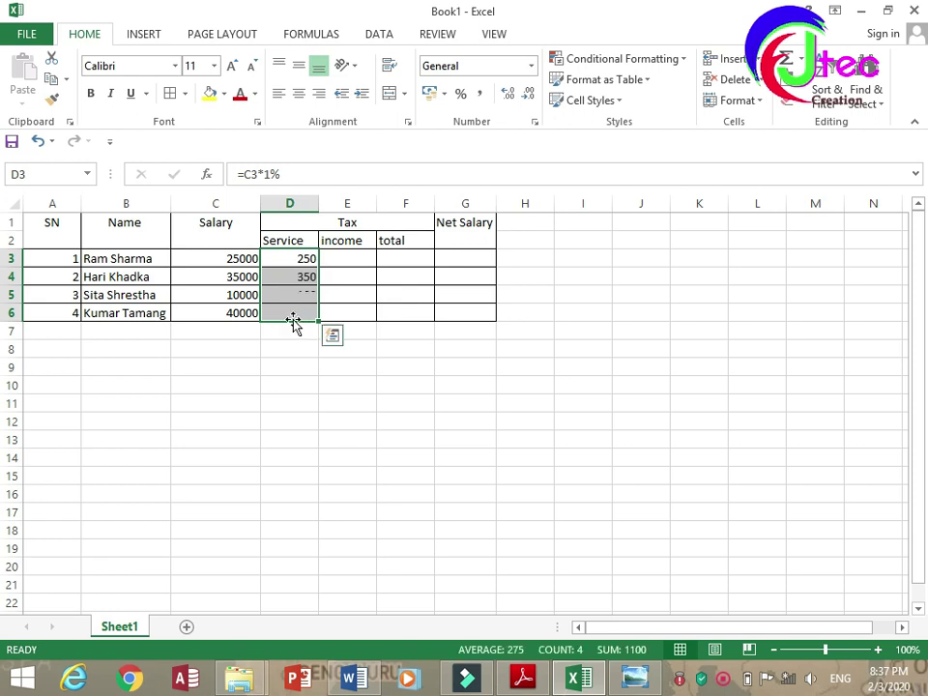
click(349, 259)
click(281, 259)
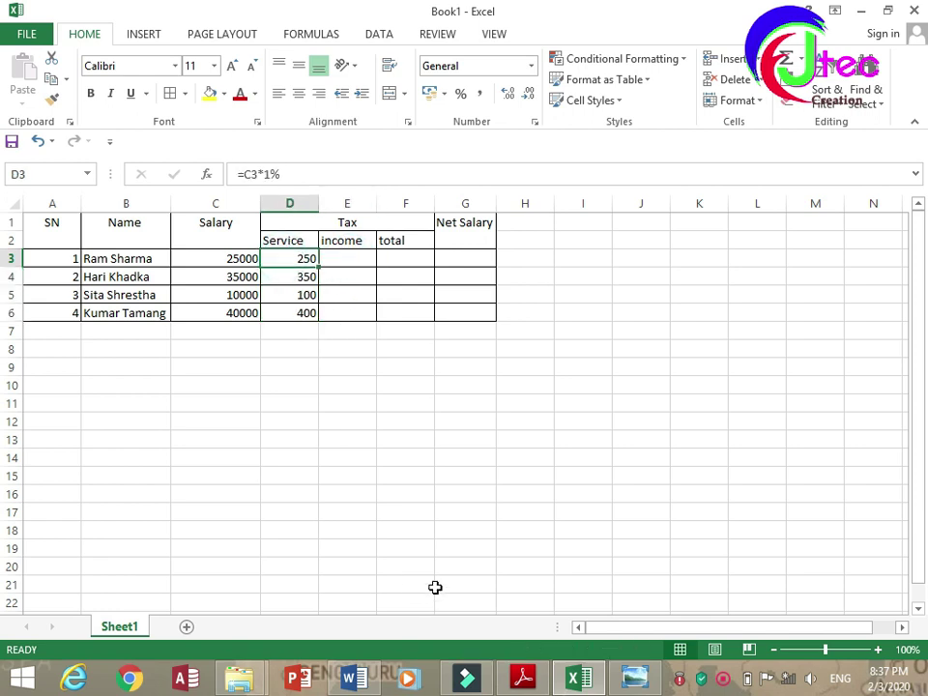
click(724, 681)
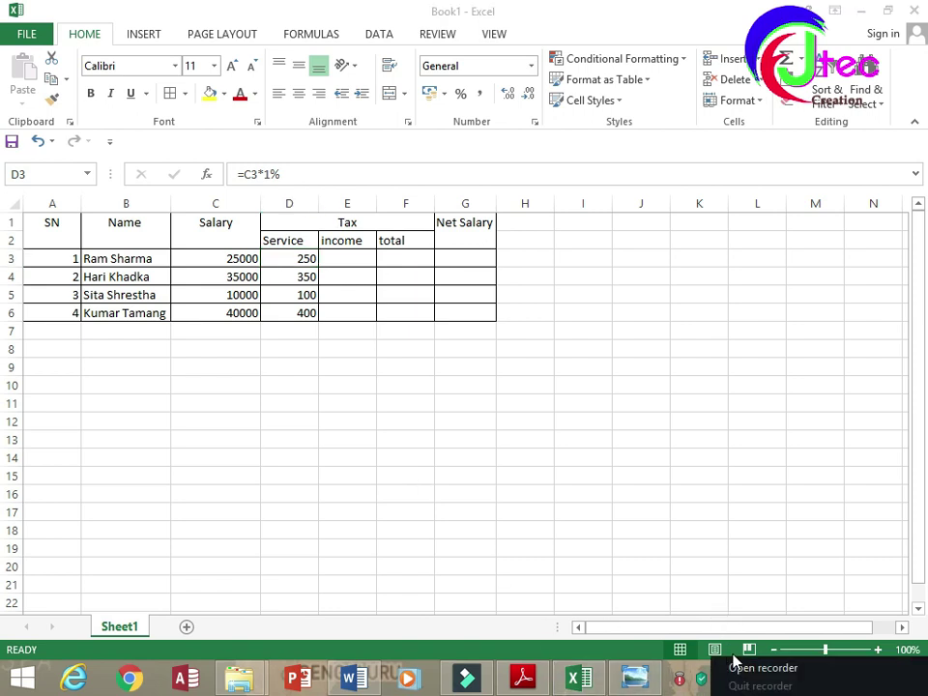
click(717, 667)
click(681, 640)
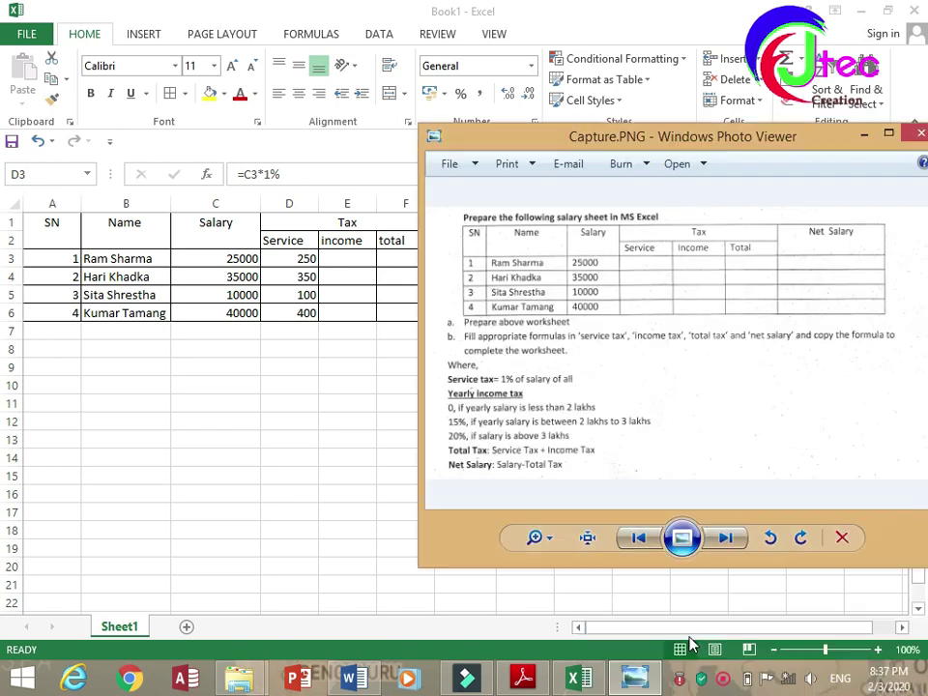
Step: Read the yearly income tax rules in the Capture.PNG image full screen, and return its window to the smaller size
click(887, 134)
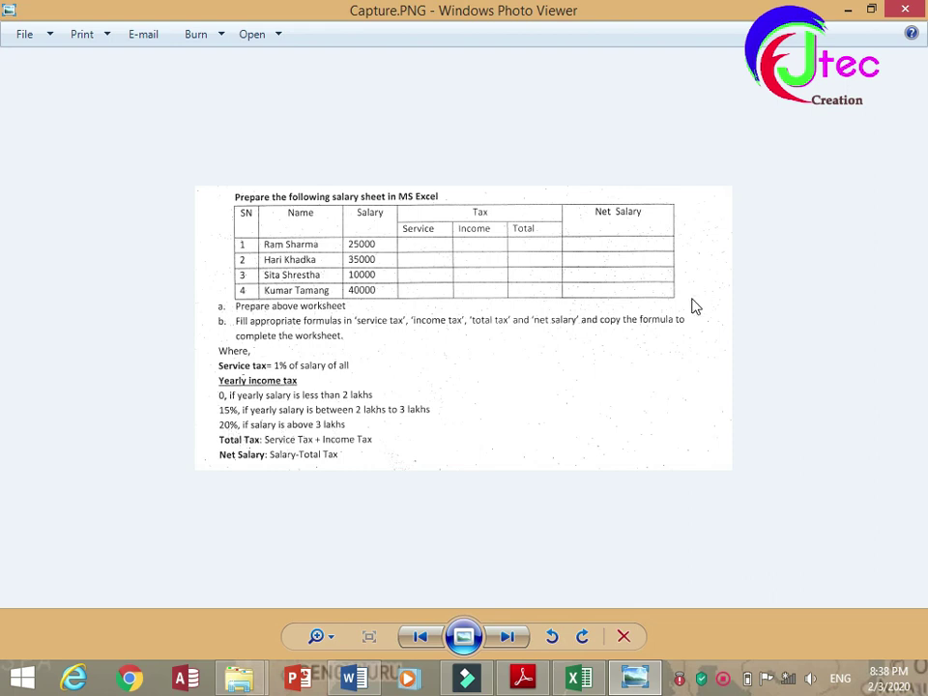
click(870, 10)
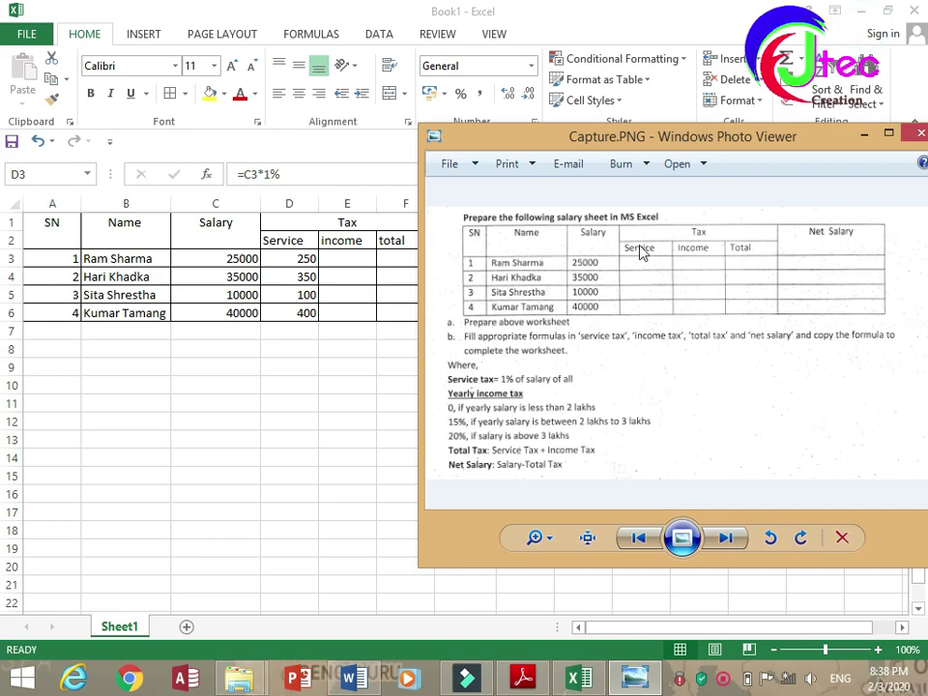
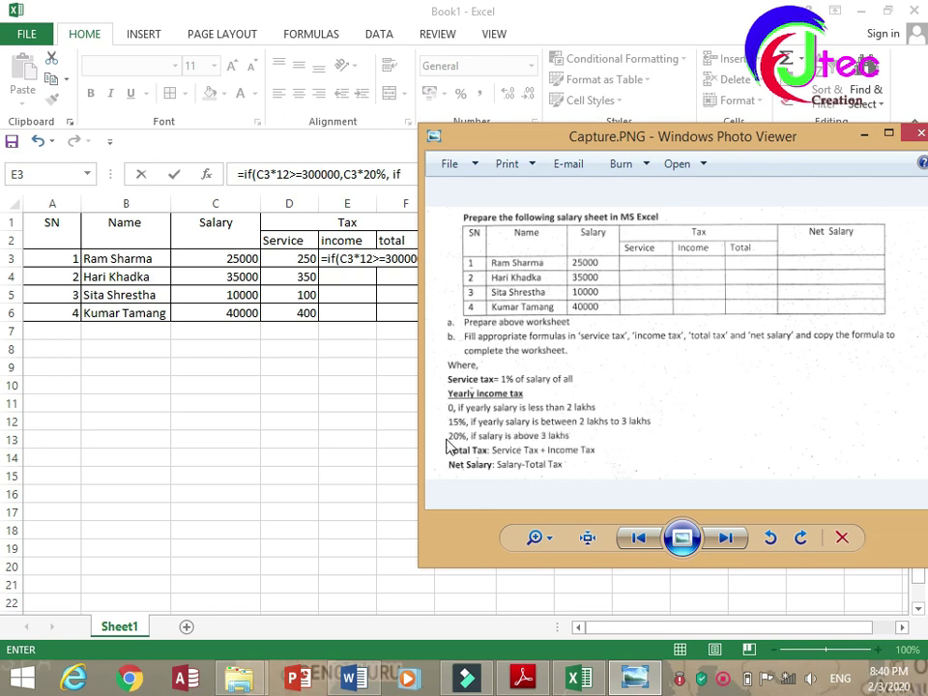
Step: Return to the worksheet and extend the unfinished E3 income tax formula with the nested condition if(C3*12>=200000,C3*15%,
click(865, 140)
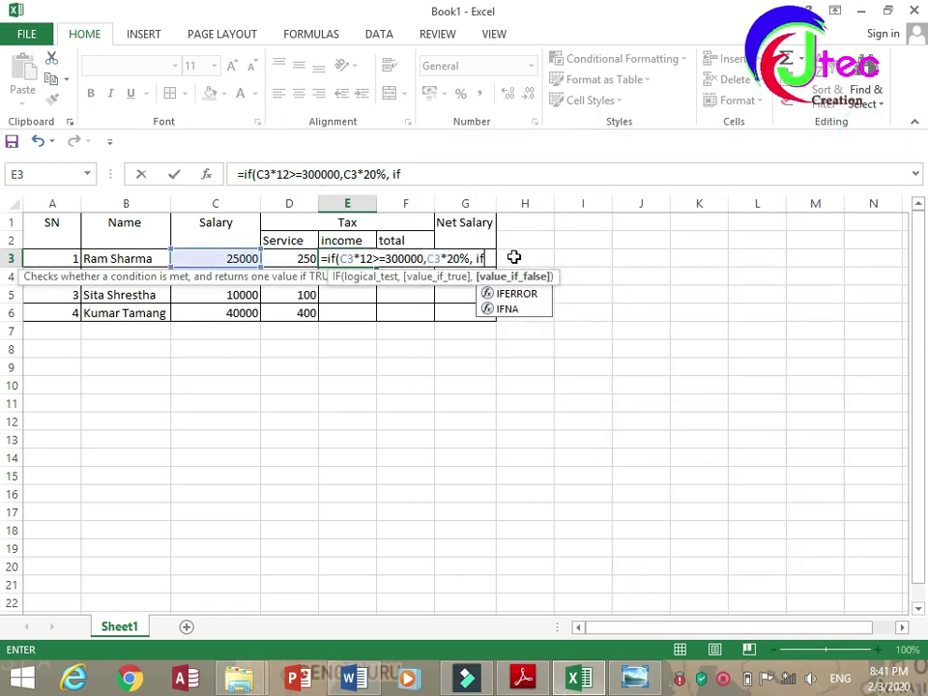
text(()
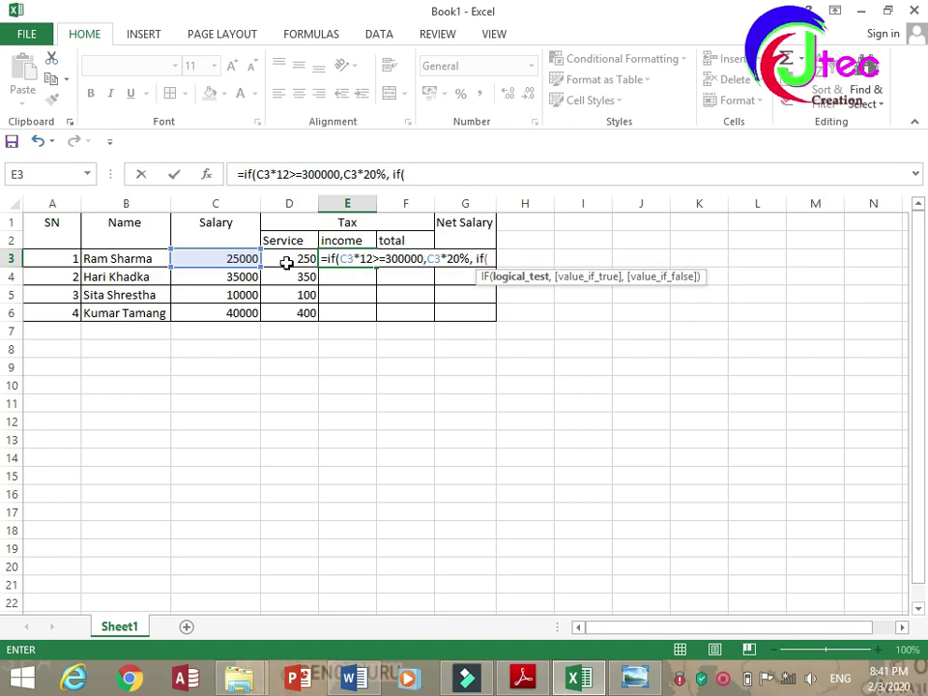
click(240, 259)
text(*12>=200000)
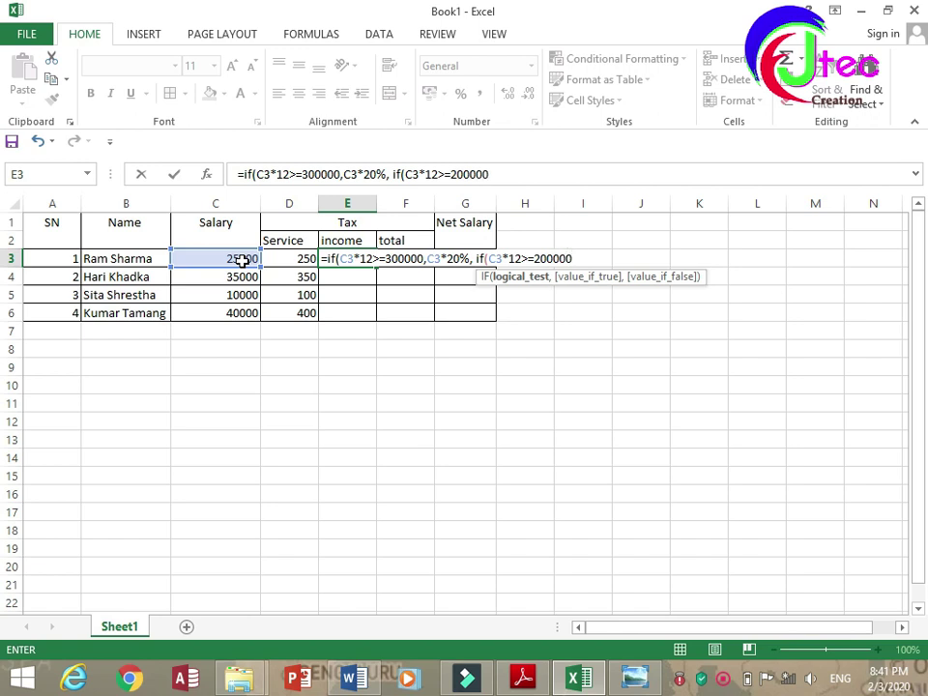
text(,)
click(233, 259)
text(*)
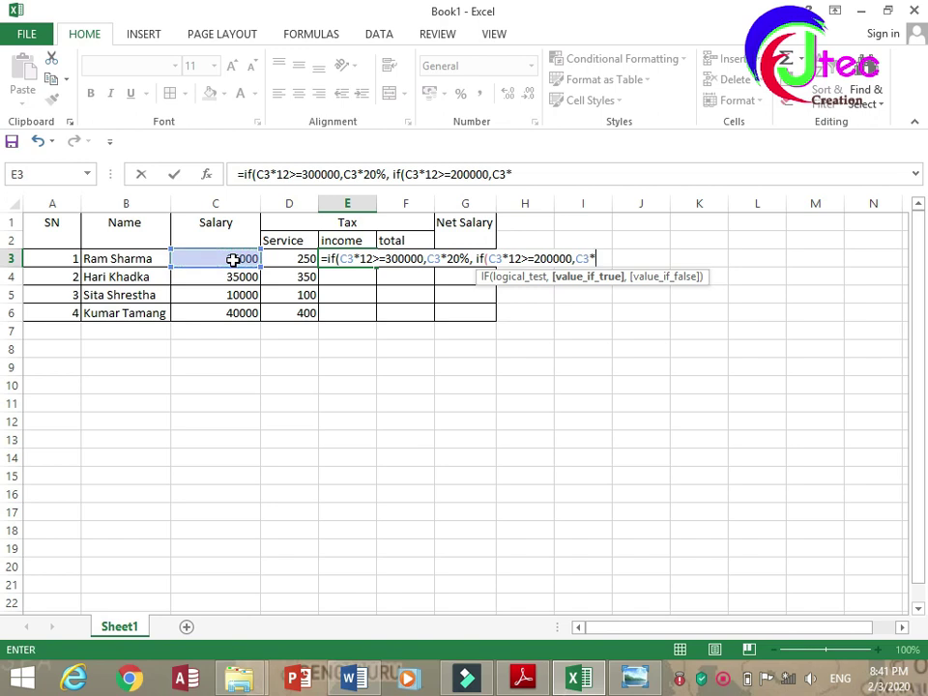
text(15%,)
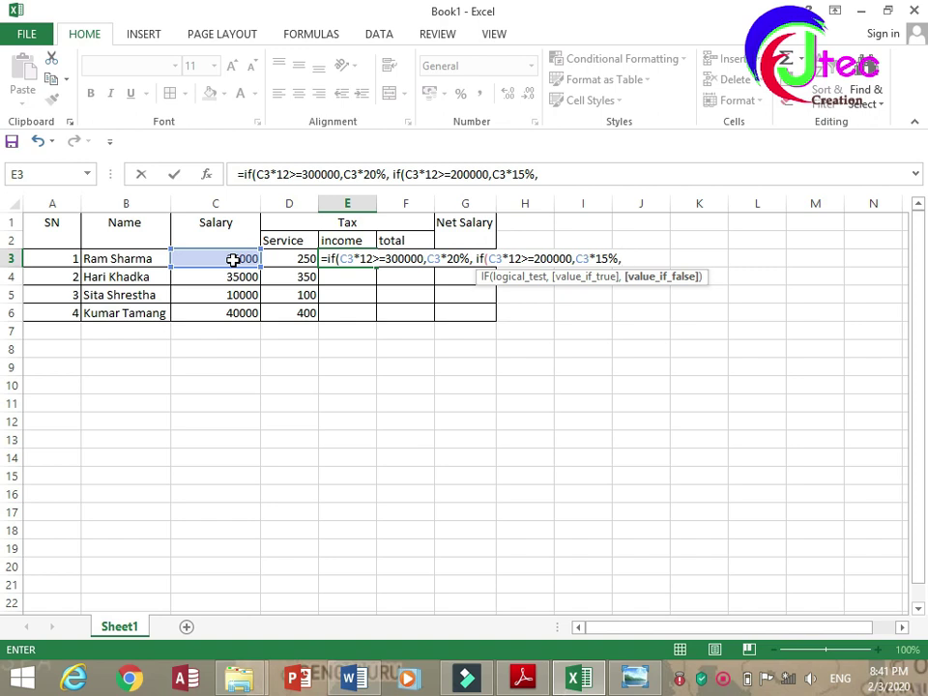
Step: Check the below-2-lakhs rule in the assignment image and complete the E3 income tax formula with 0))
click(636, 682)
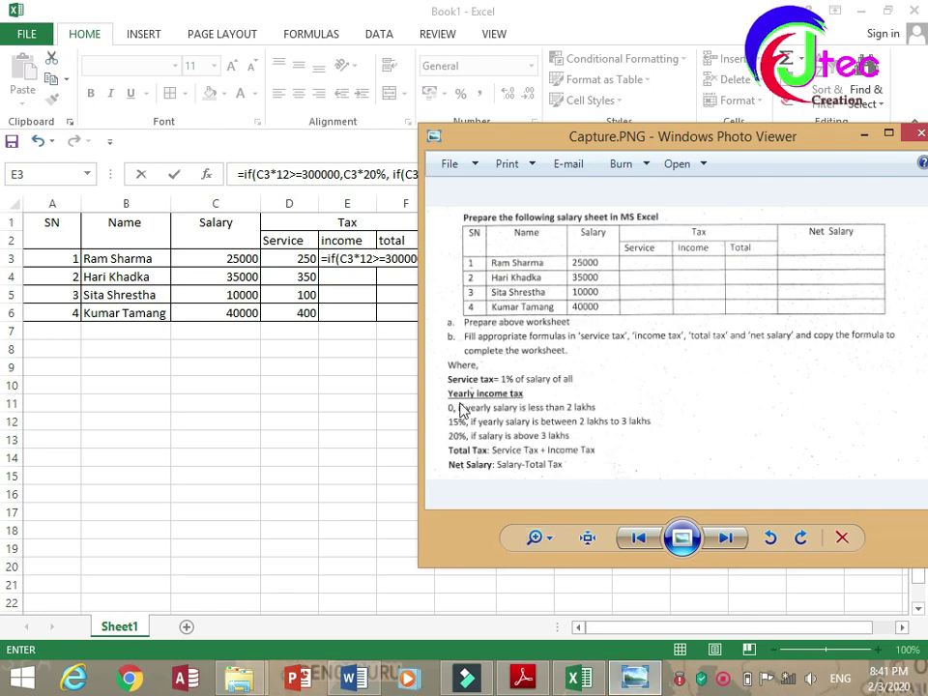
click(866, 141)
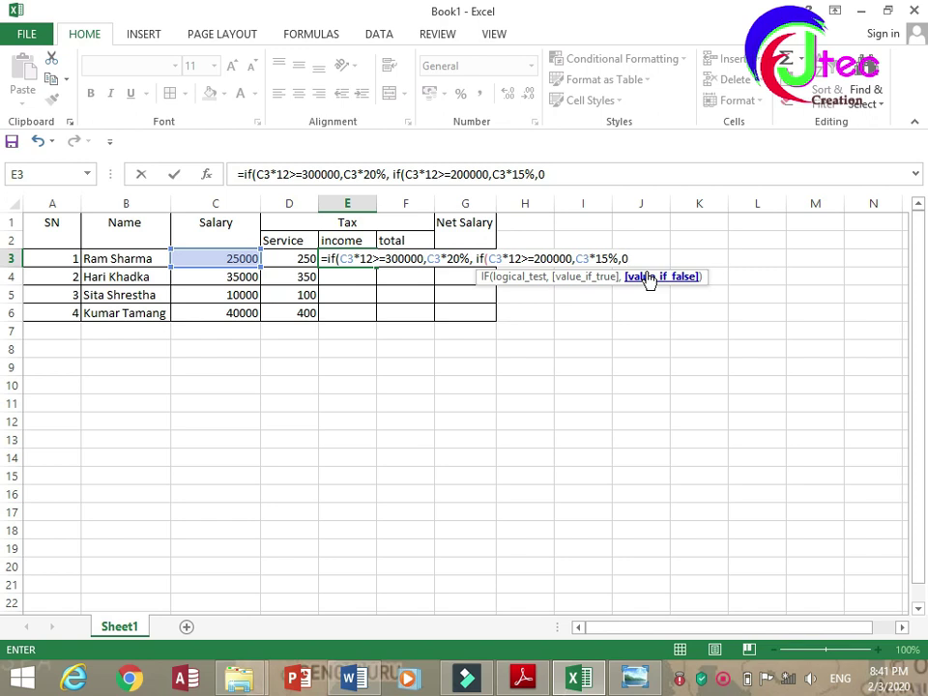
text())
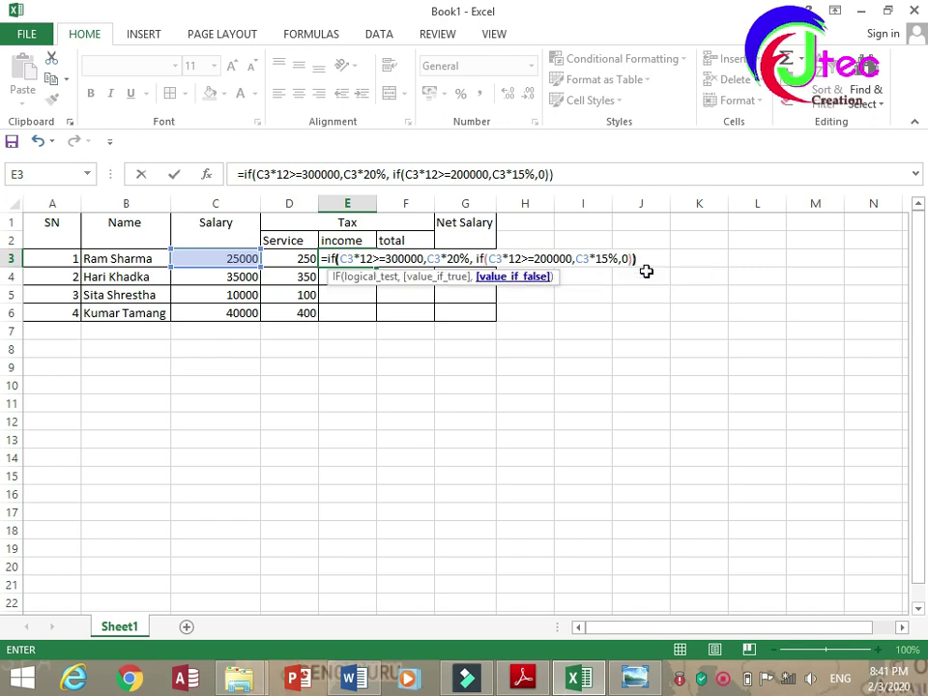
key(Return)
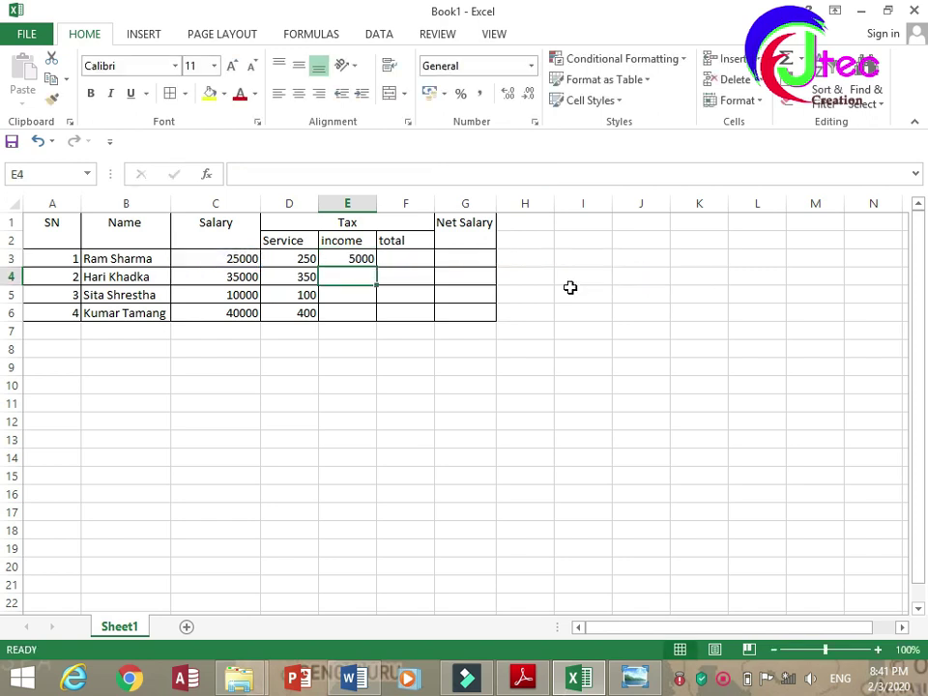
Step: Copy the income tax formula from E3 down to E6 and check E5 against the salary in C5
click(343, 258)
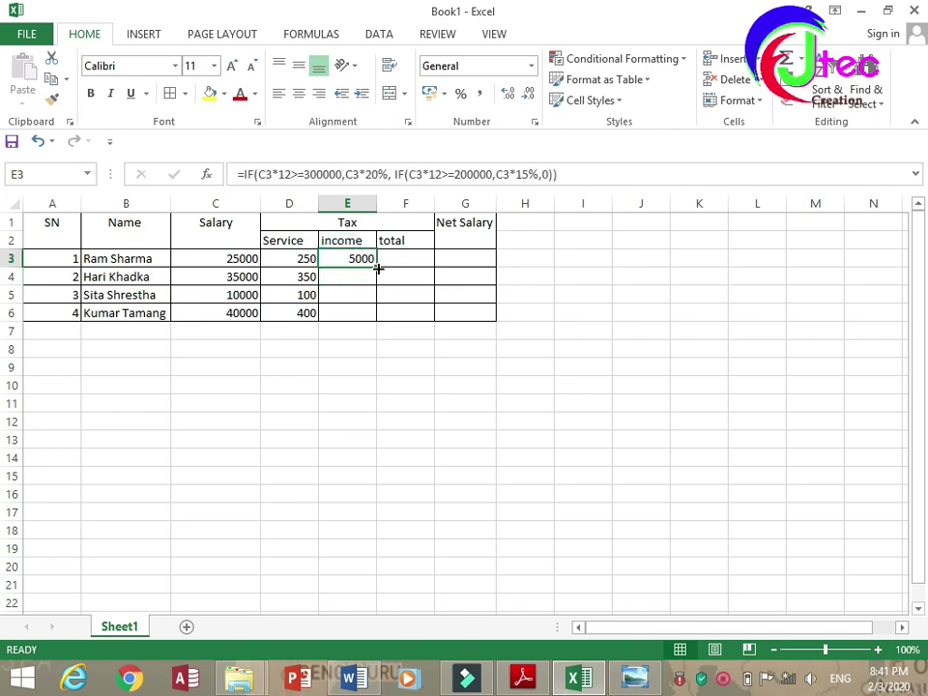
drag(377, 268, 372, 327)
click(310, 350)
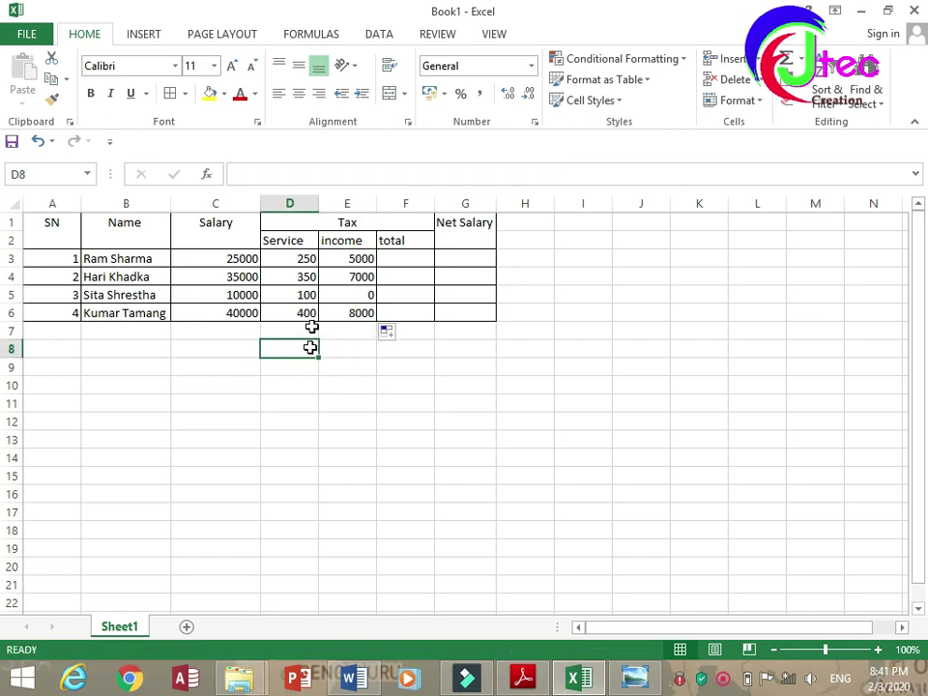
click(342, 296)
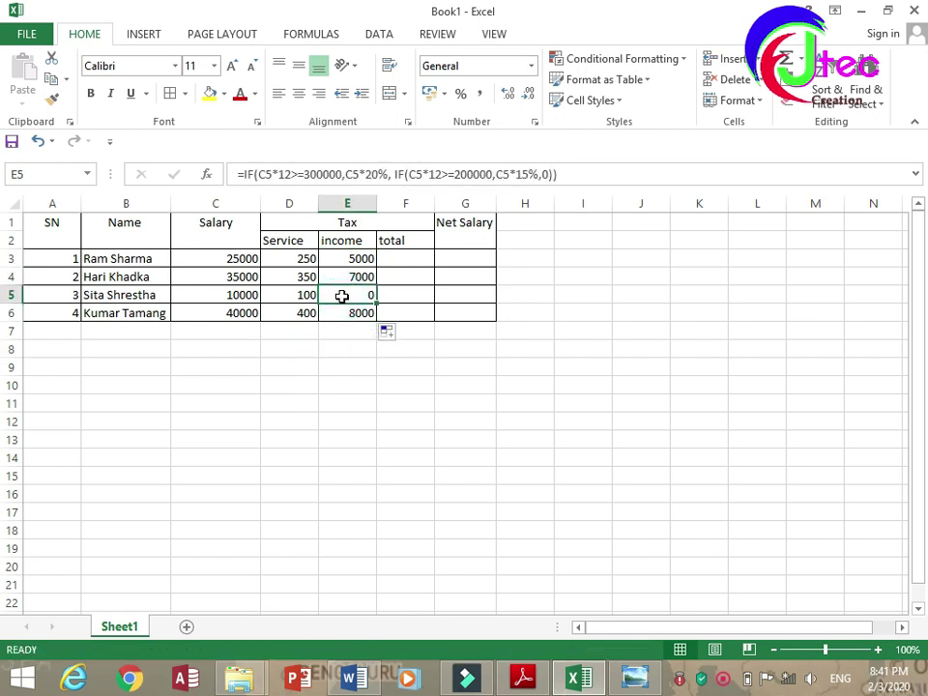
click(243, 303)
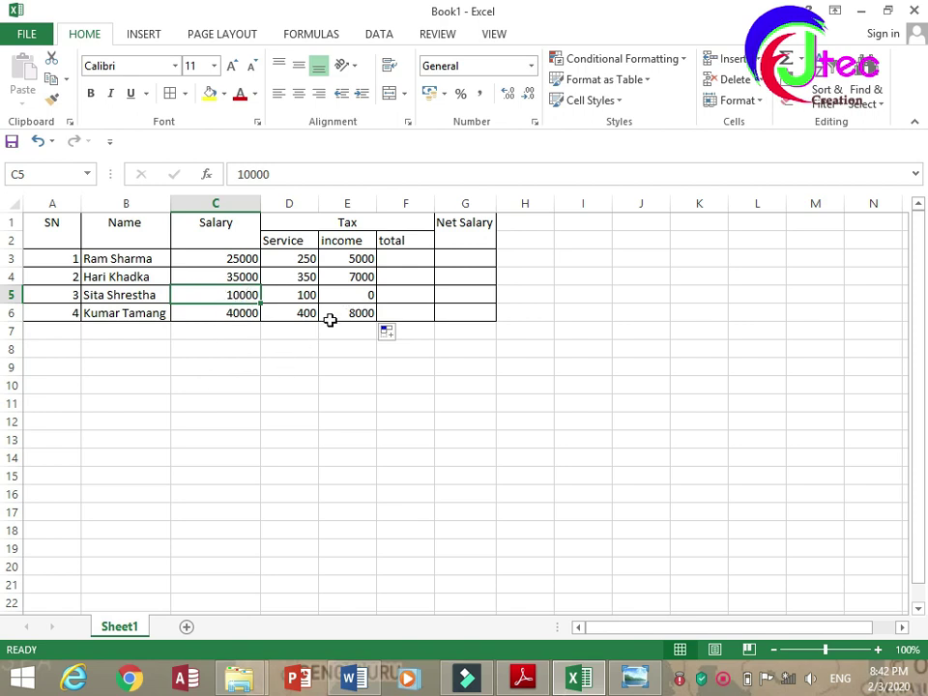
click(346, 292)
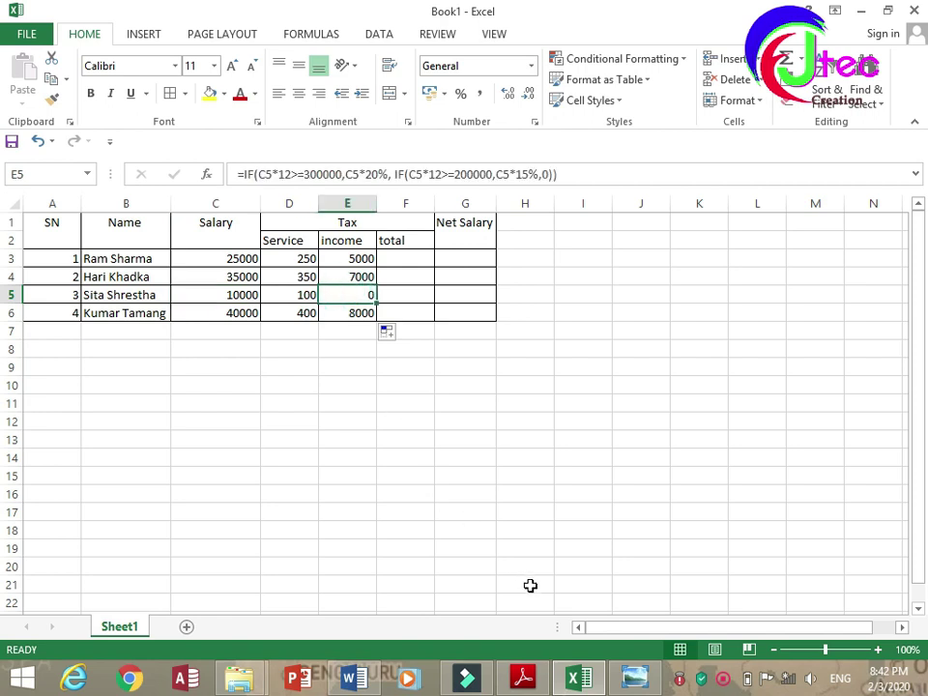
Step: Check the total tax rule in the assignment image, enter =D3+E3 in F3 and copy the formula down to F6
click(634, 677)
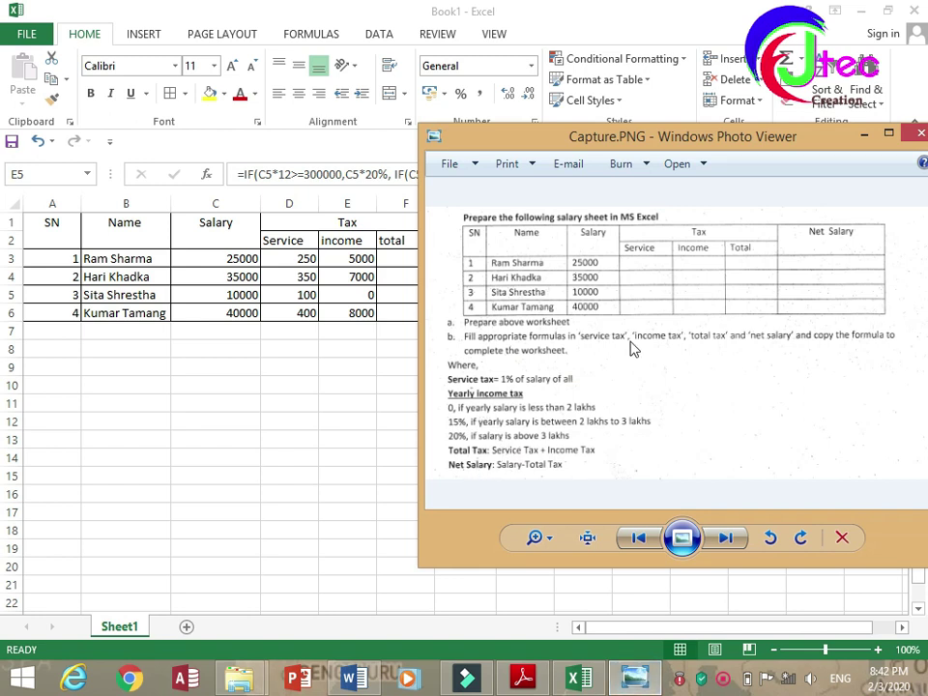
click(865, 138)
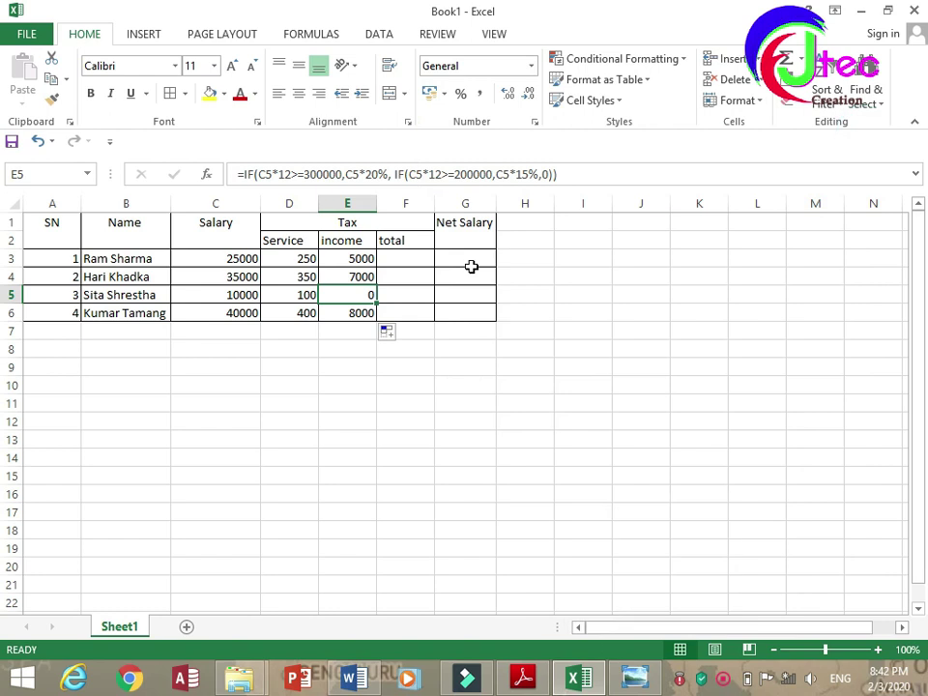
click(422, 256)
text(=)
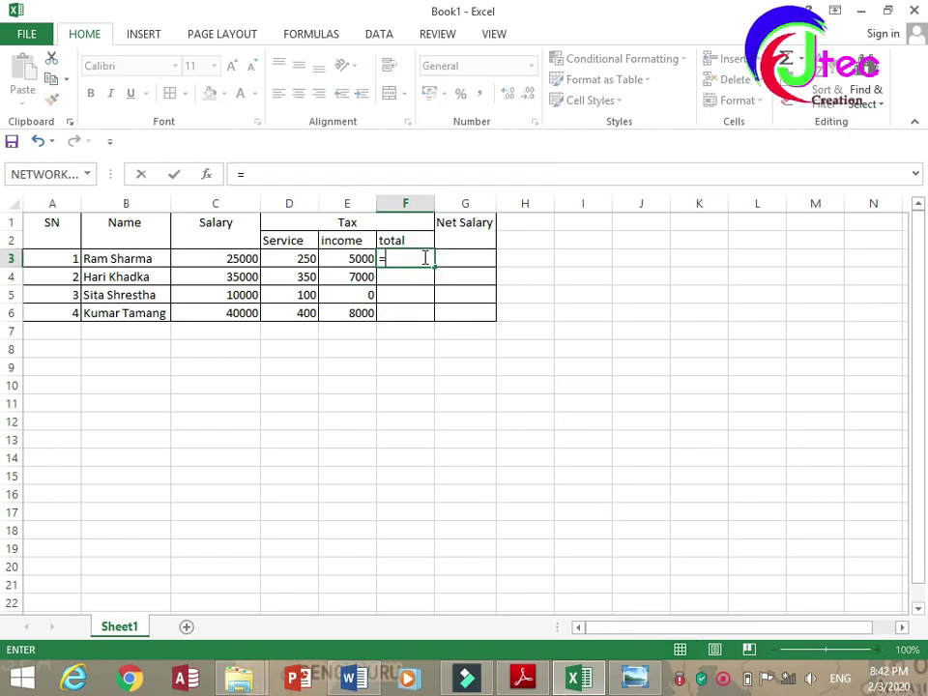
click(287, 258)
text(+)
click(355, 259)
key(Return)
click(414, 258)
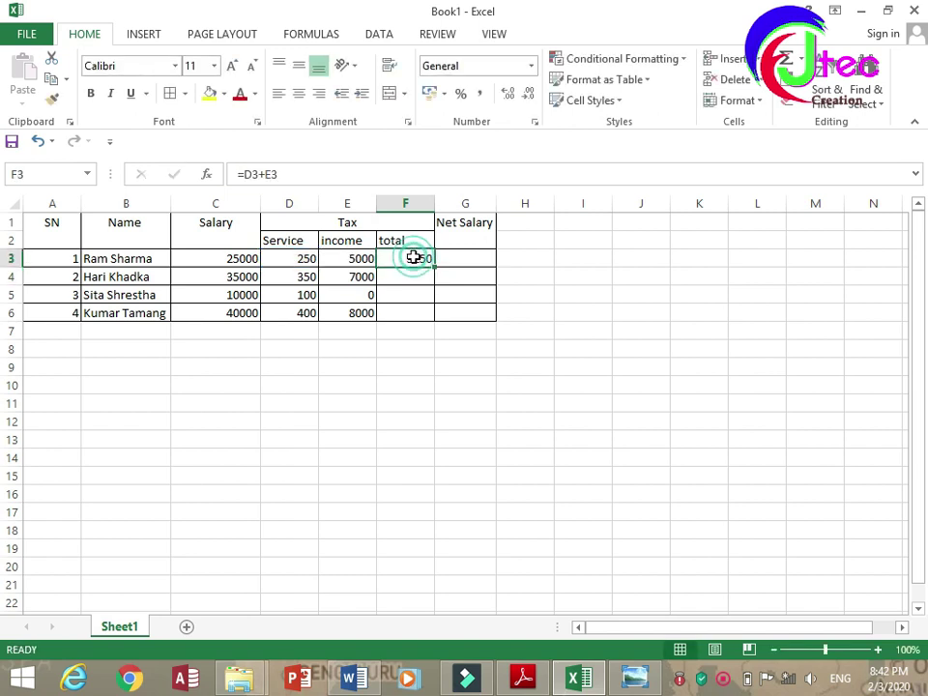
drag(435, 272, 423, 318)
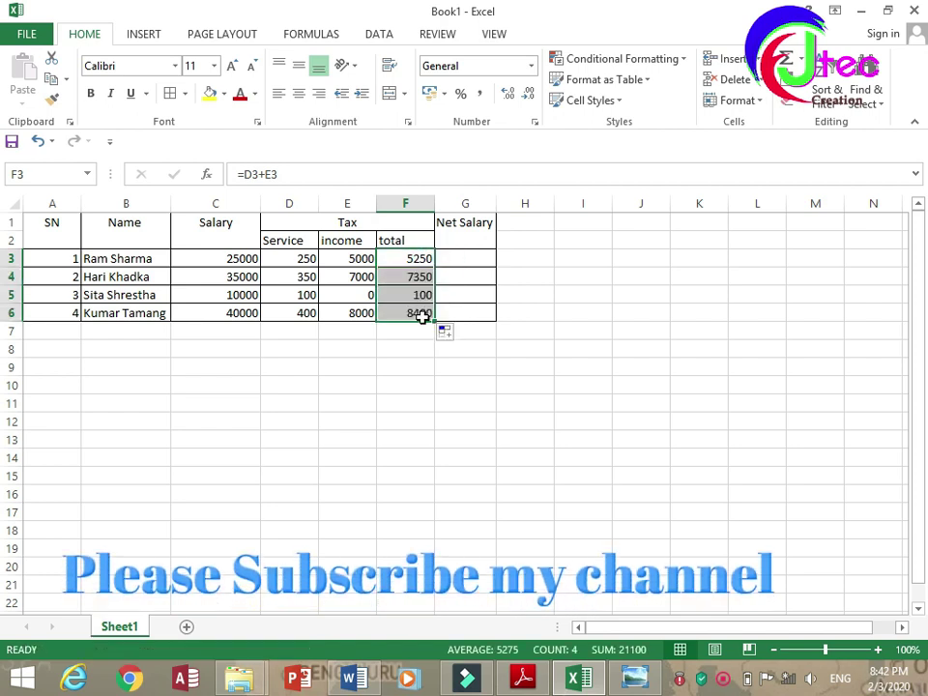
Step: Enter the net salary formula =C3-F3 in G3 and copy it down to G6
click(449, 259)
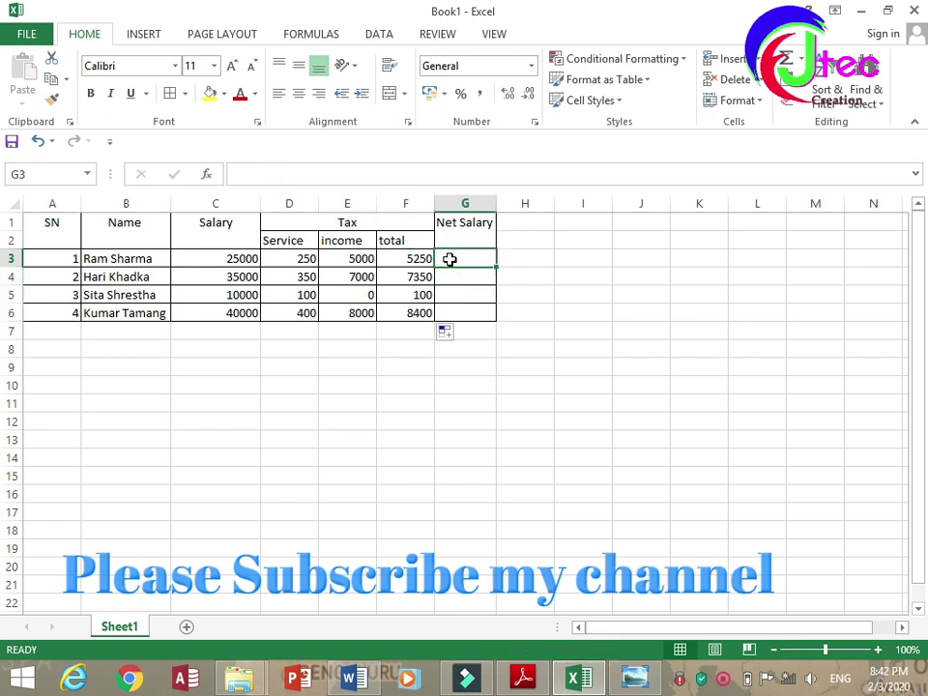
text(=)
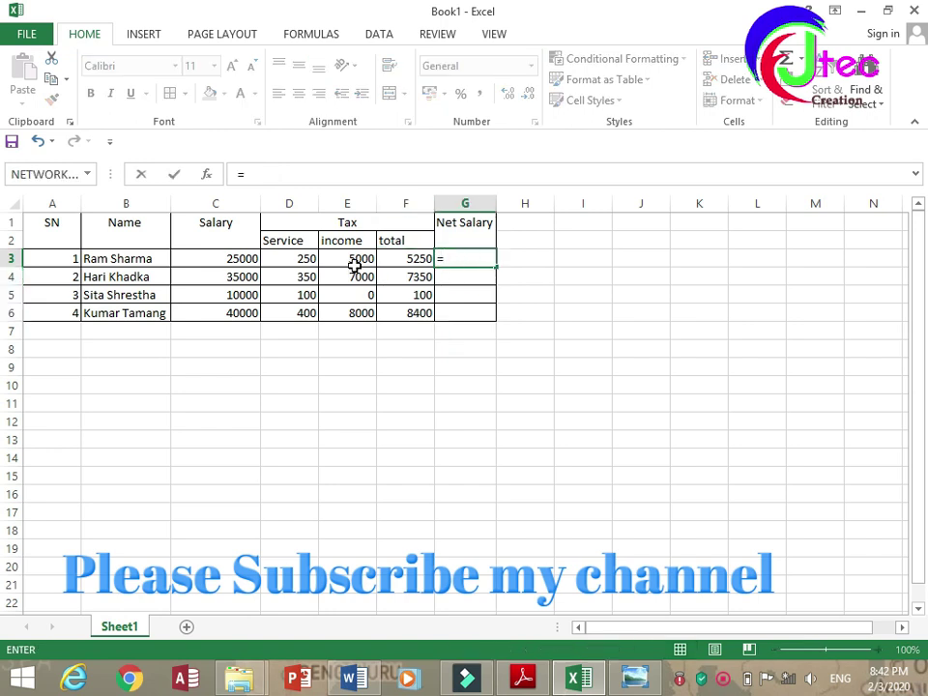
click(245, 259)
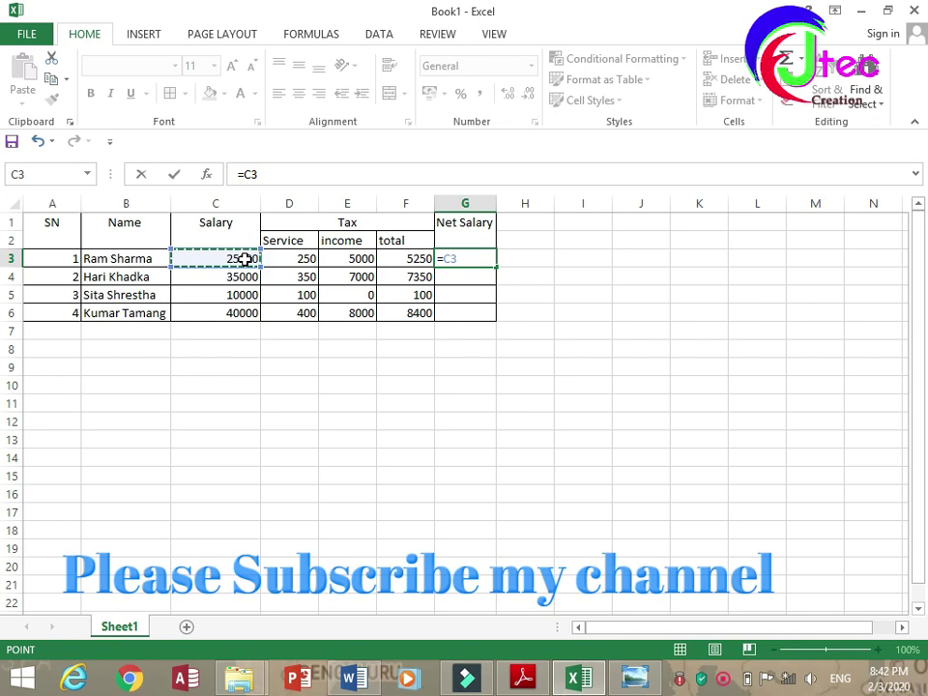
key(End)
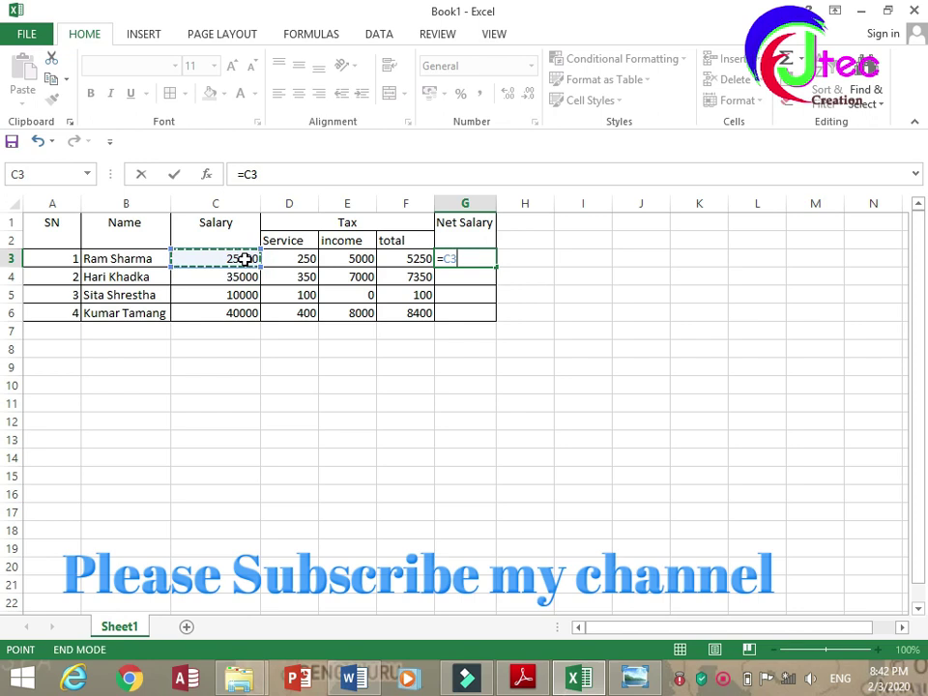
text(-)
click(424, 259)
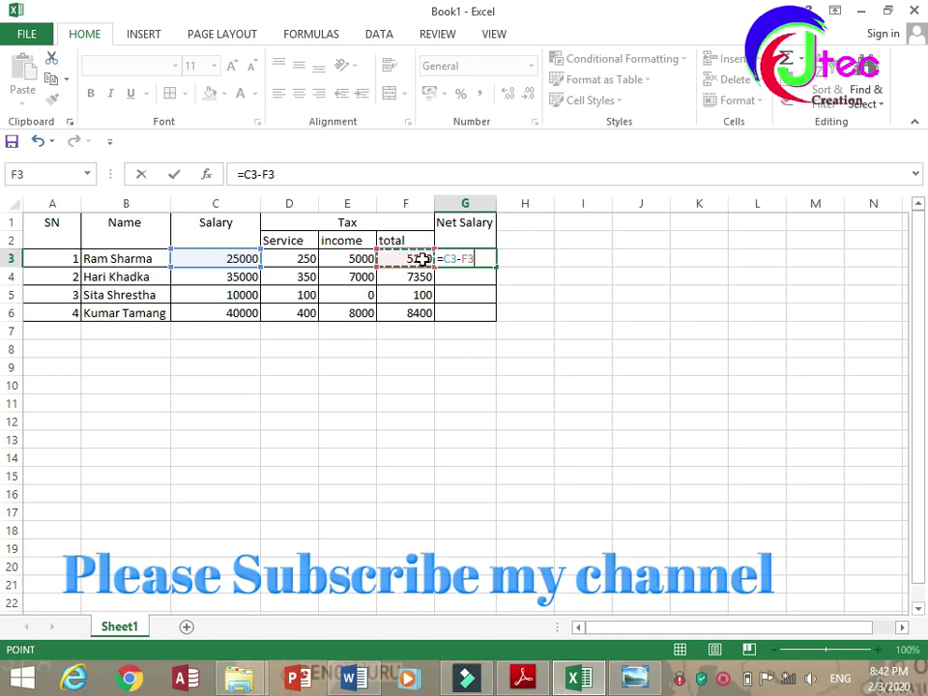
key(Return)
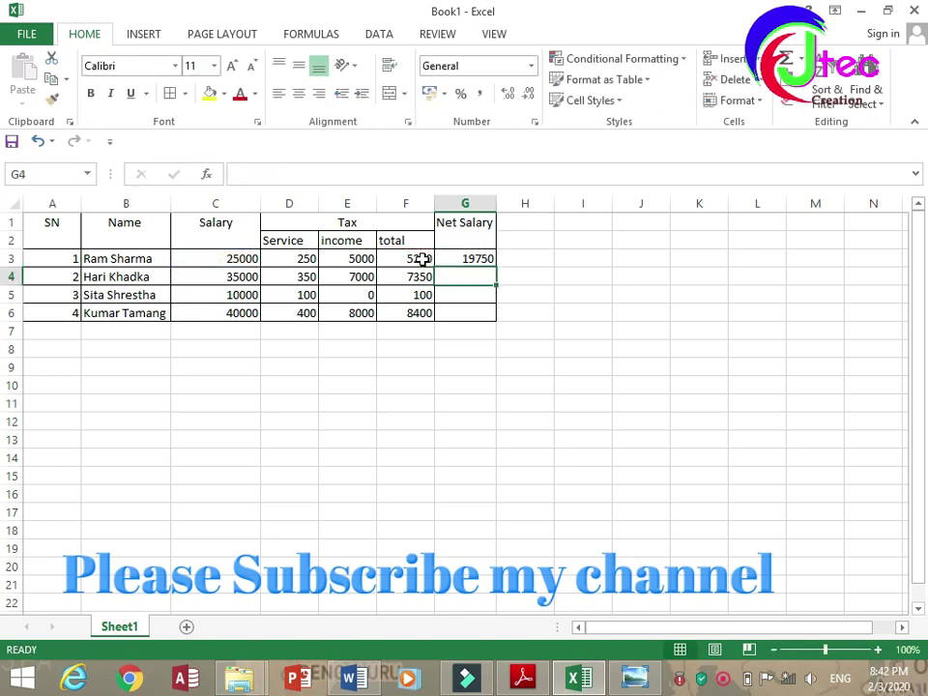
click(485, 258)
drag(496, 268, 489, 315)
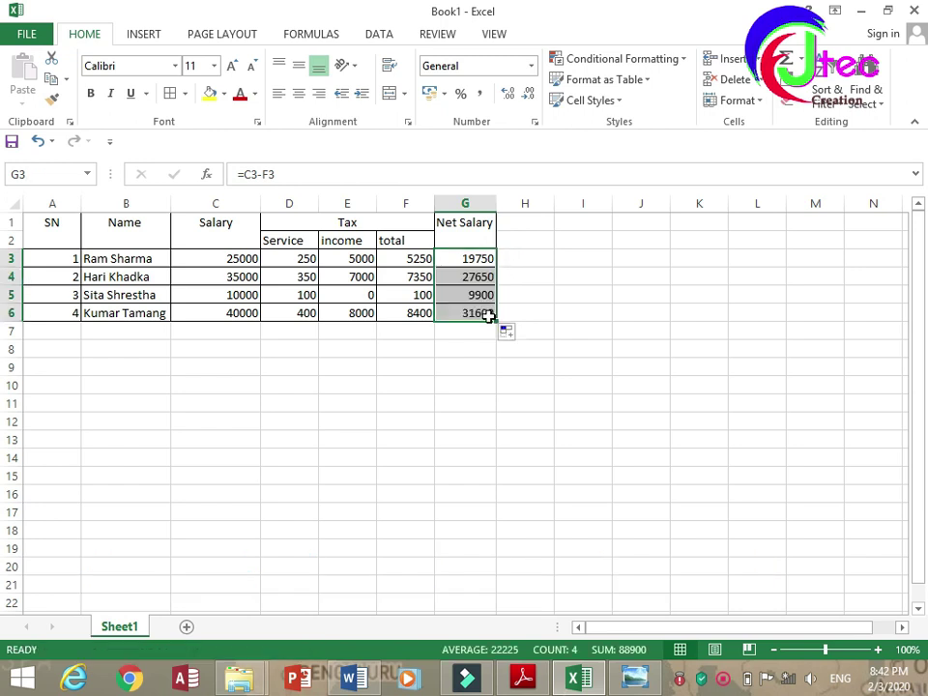
Step: Review the net salary, income tax and service tax formulas in G3, E3 and D3
click(464, 260)
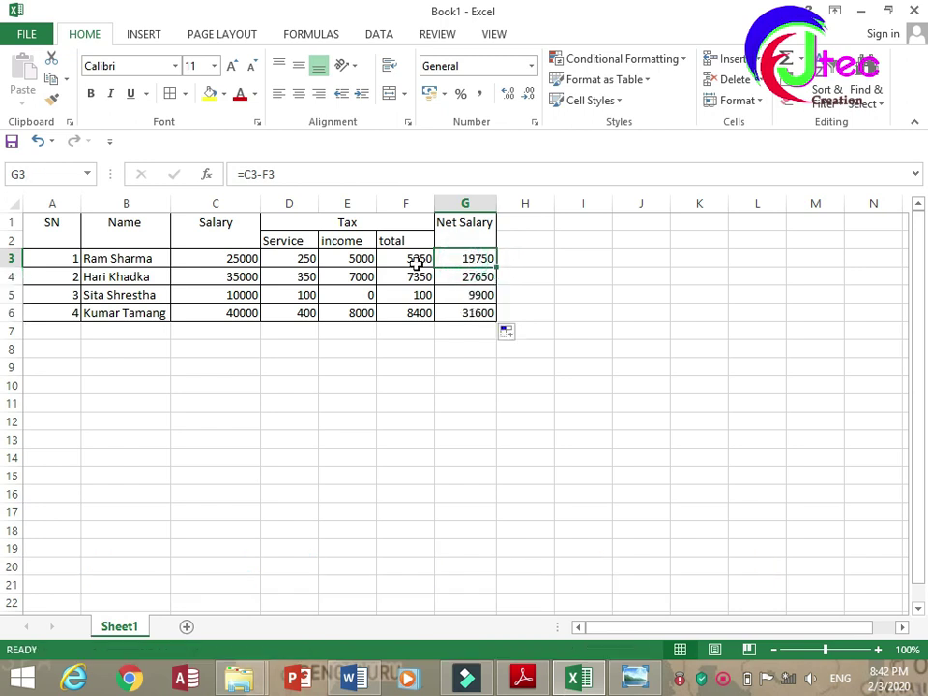
click(359, 260)
click(302, 260)
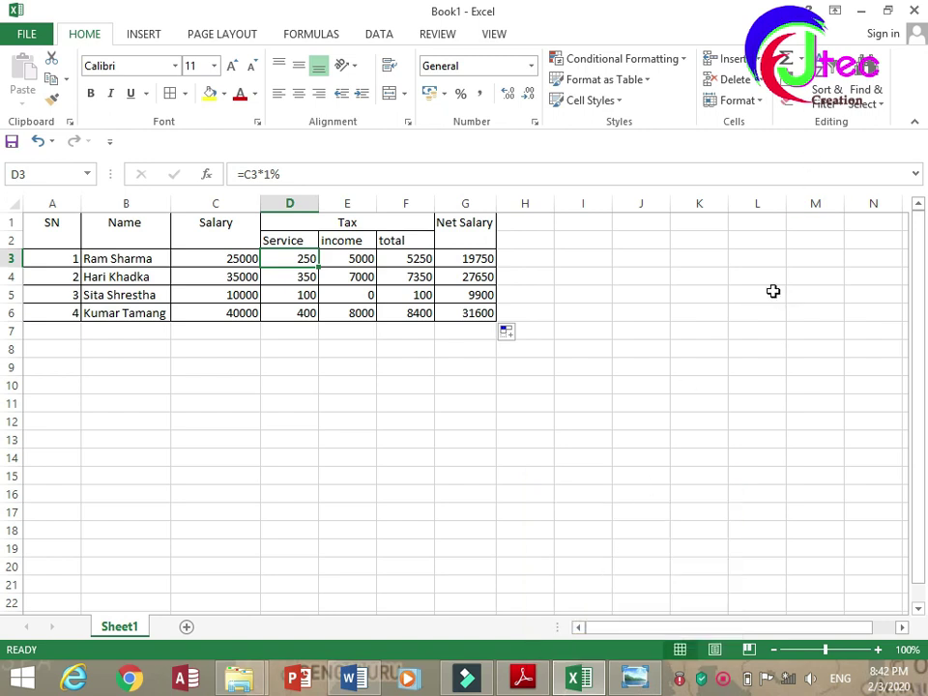
right_click(735, 648)
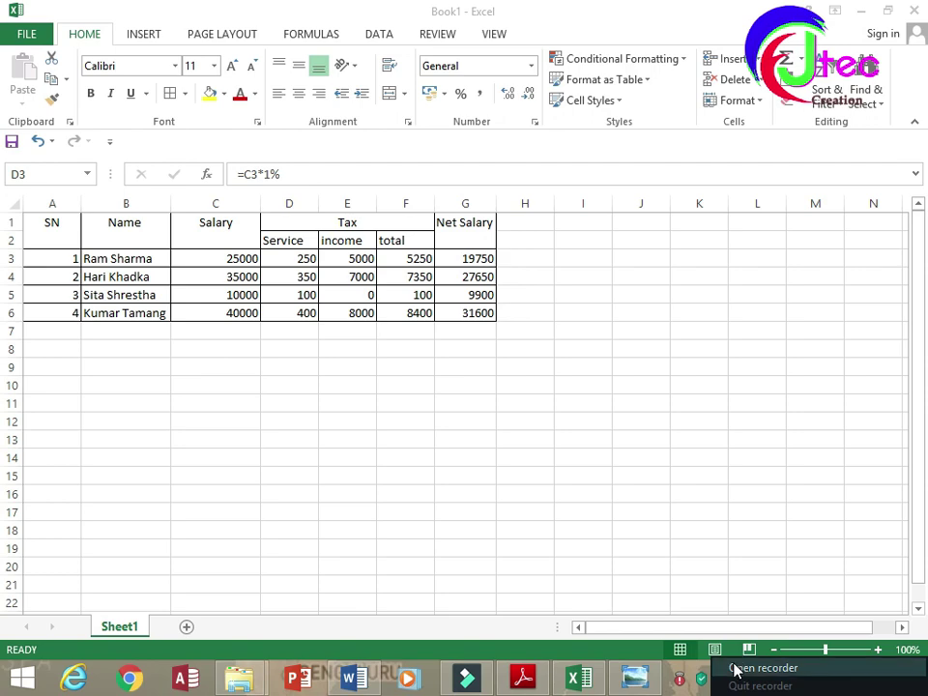
click(754, 667)
click(690, 641)
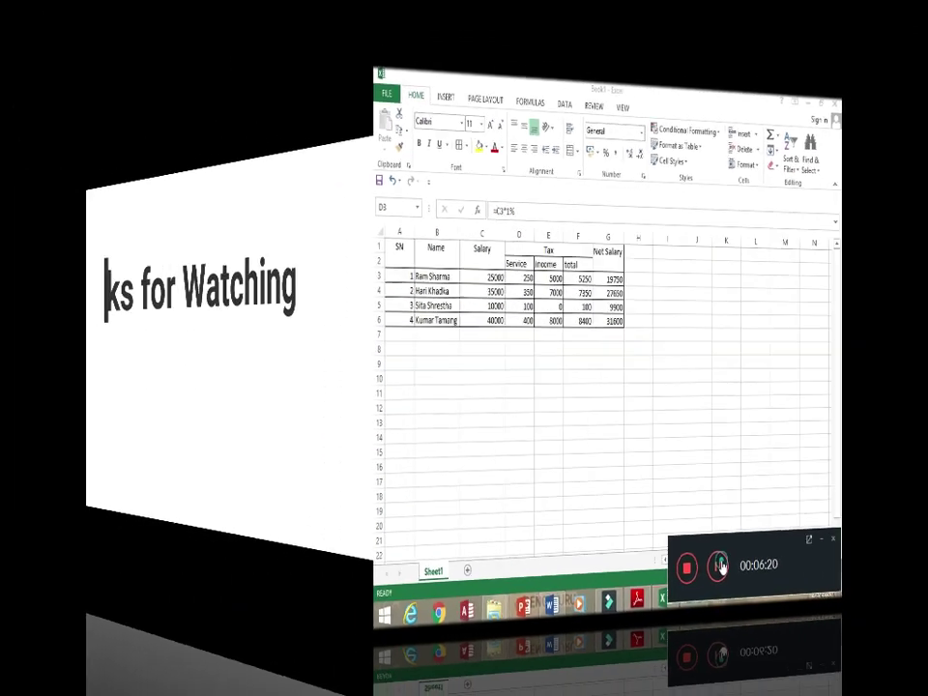